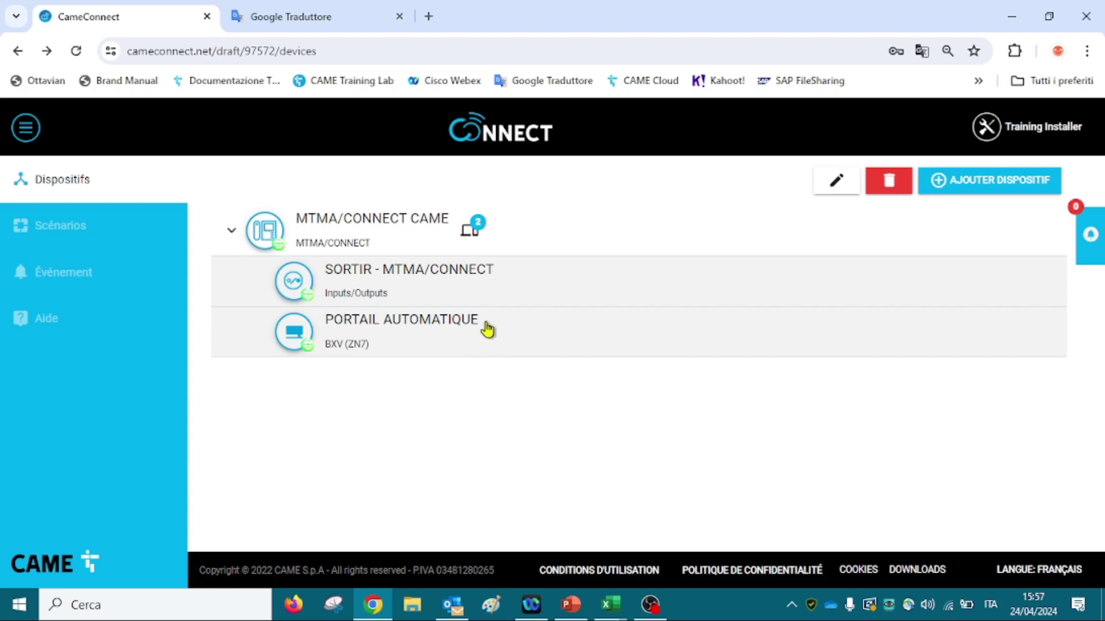
Collapse the sidebar and open the MTMA/CONNECT CAME device from the Dispositifs list.
{"action": "left_click", "coordinate": [27, 130]}
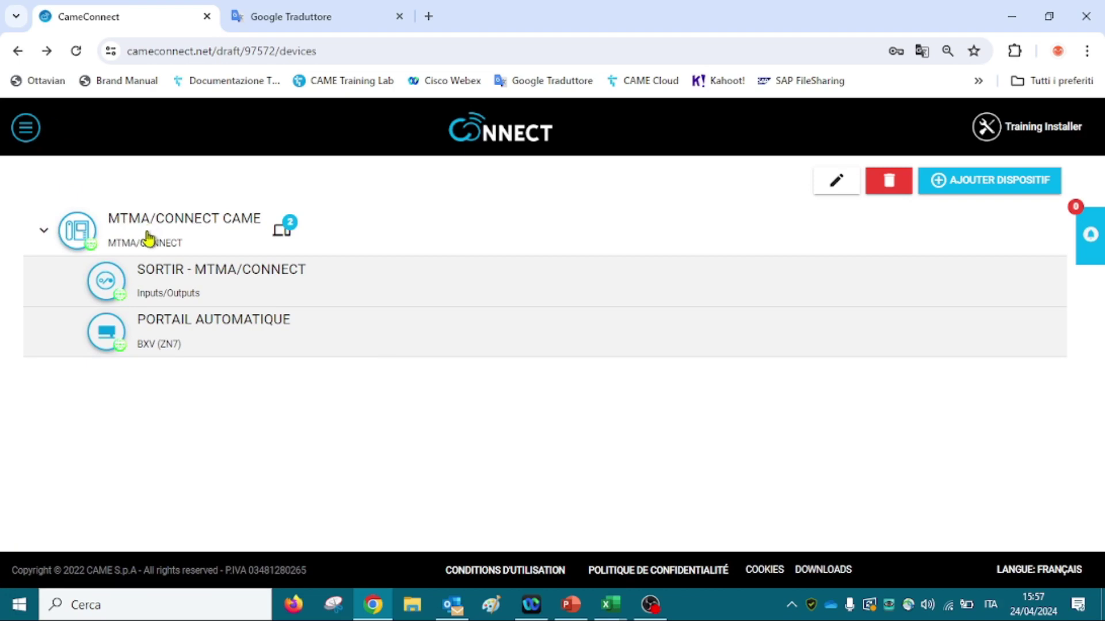
{"action": "left_click", "coordinate": [188, 244]}
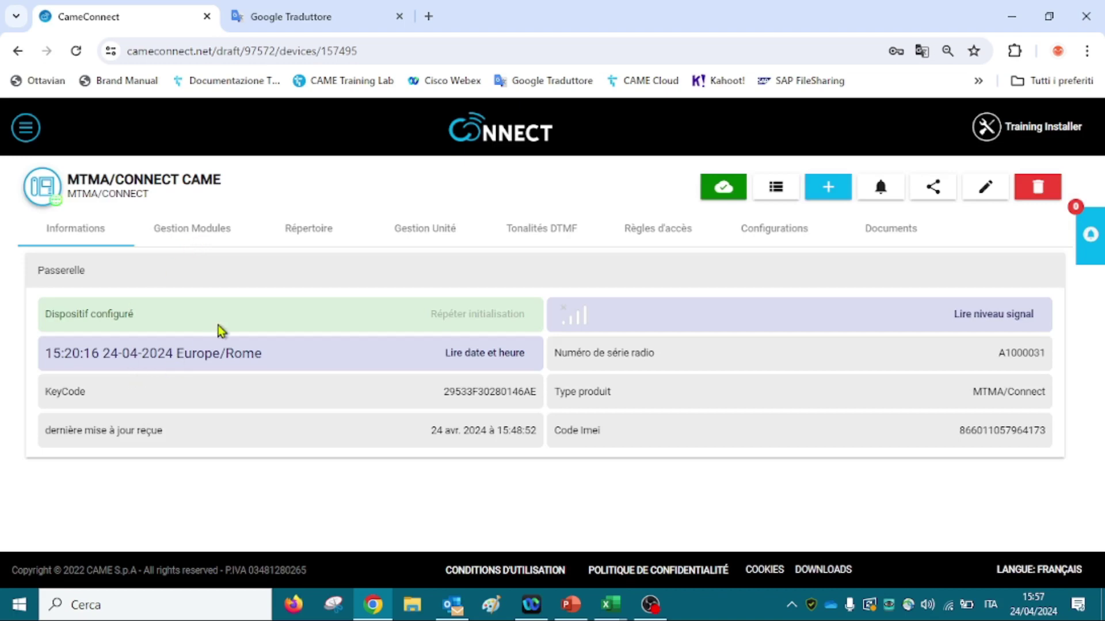
Show the Gestion Modules page listing the MTMA/CONNECT main module and MTM/KB keypad.
{"action": "left_click", "coordinate": [225, 246]}
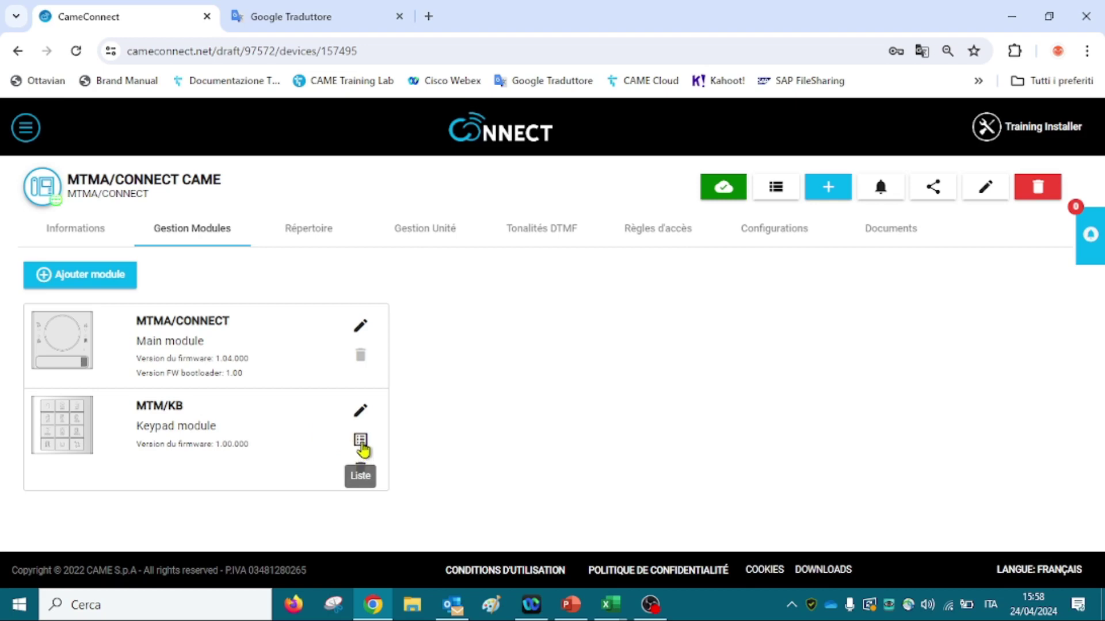
Add a new keypad code 1111 with the description MAINTNEURS.
{"action": "left_click", "coordinate": [362, 444]}
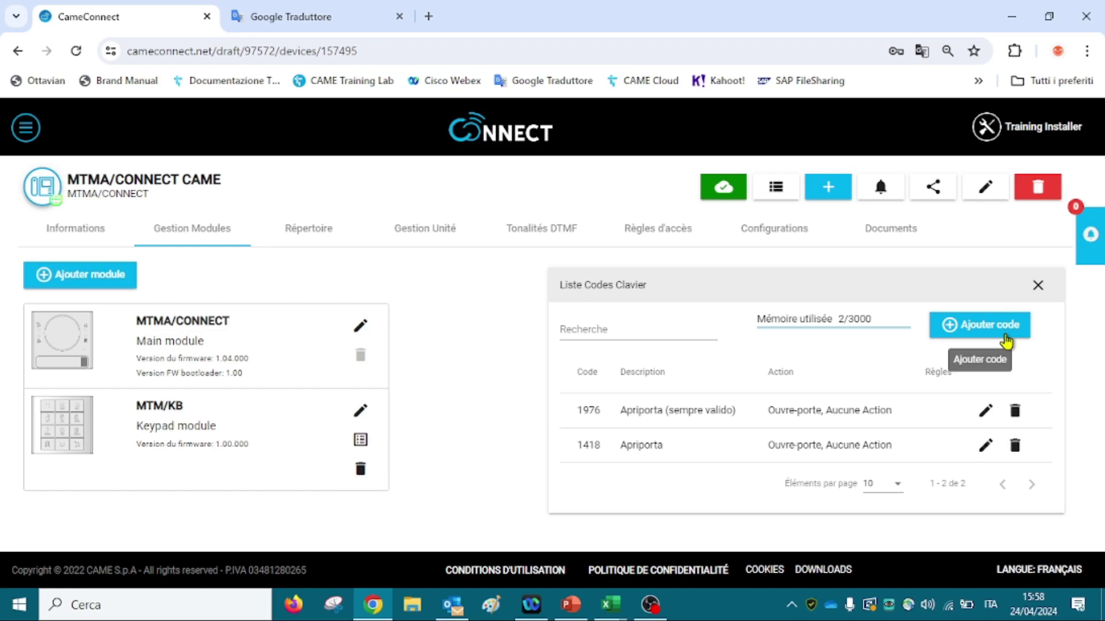
{"action": "left_click", "coordinate": [1005, 340]}
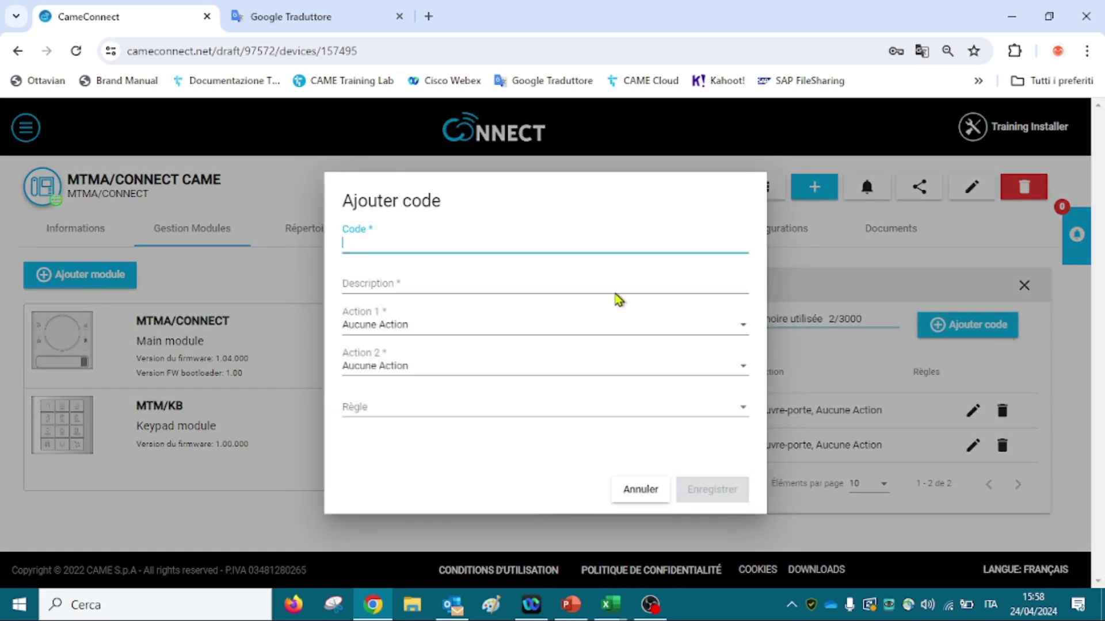
{"action": "type", "text": "1111"}
{"action": "left_click", "coordinate": [531, 287]}
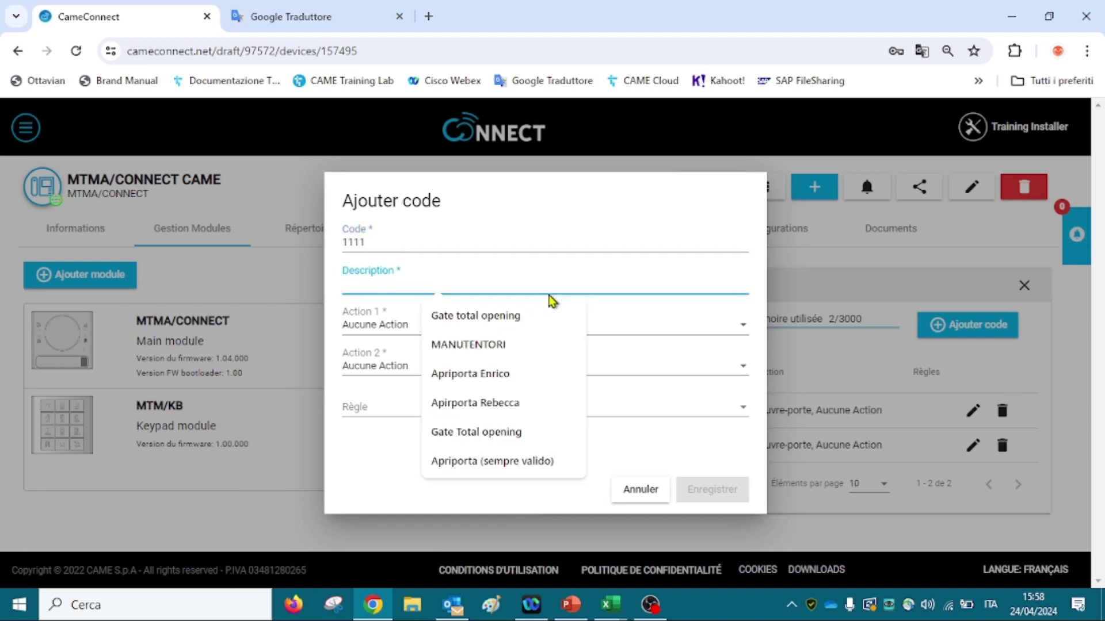
{"action": "type", "text": "MA"}
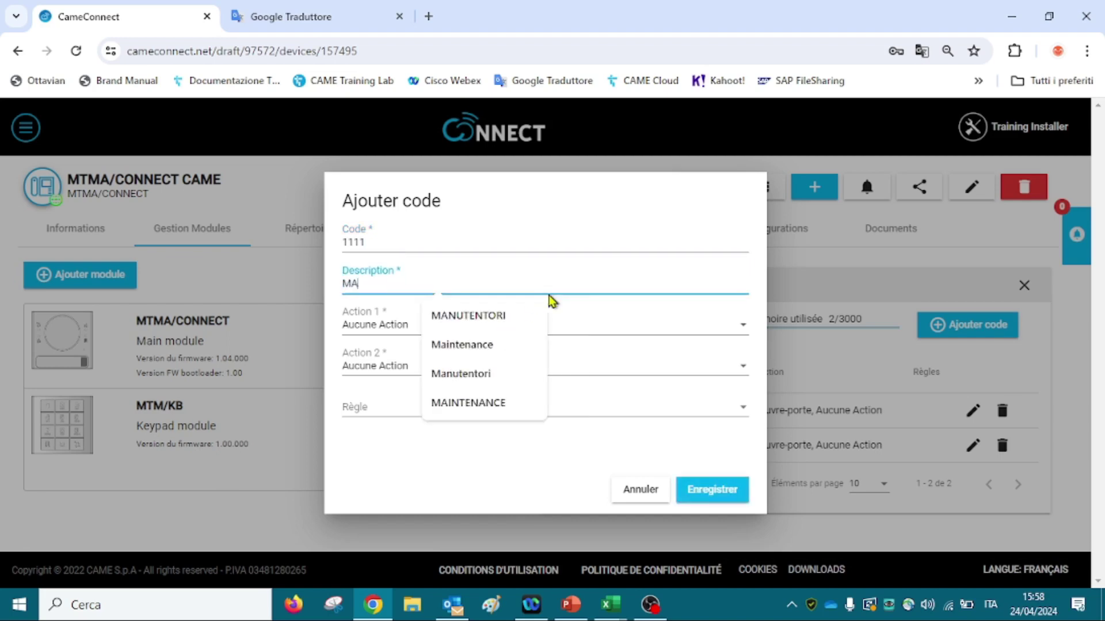
{"action": "type", "text": "INTNEURS"}
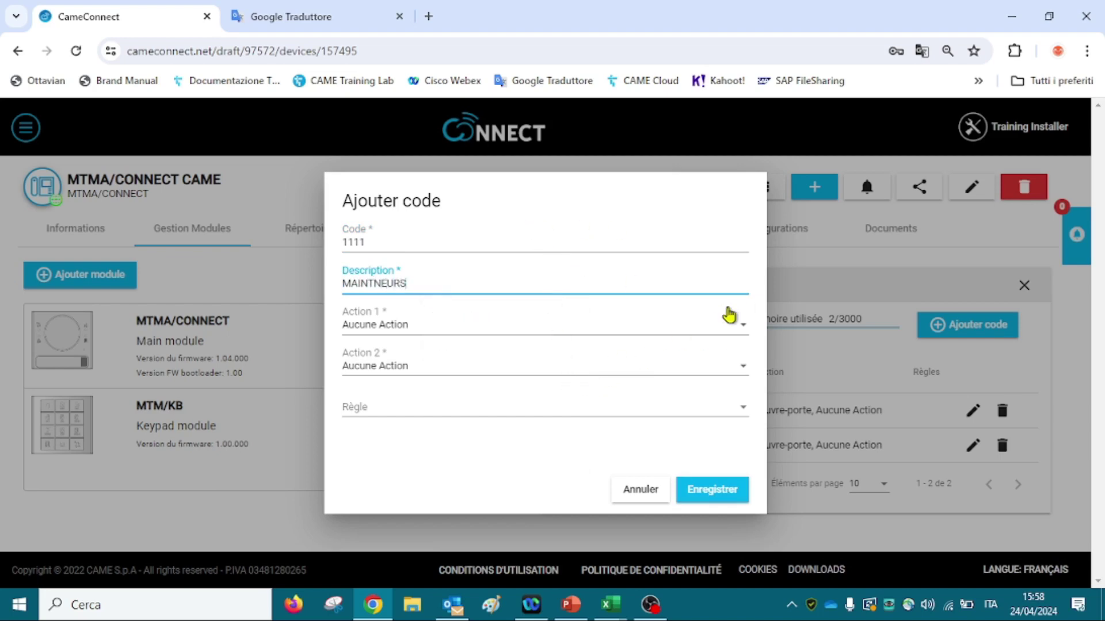
Set the code's actions to Total opening and Ouvre-porte, and save it.
{"action": "left_click", "coordinate": [672, 325]}
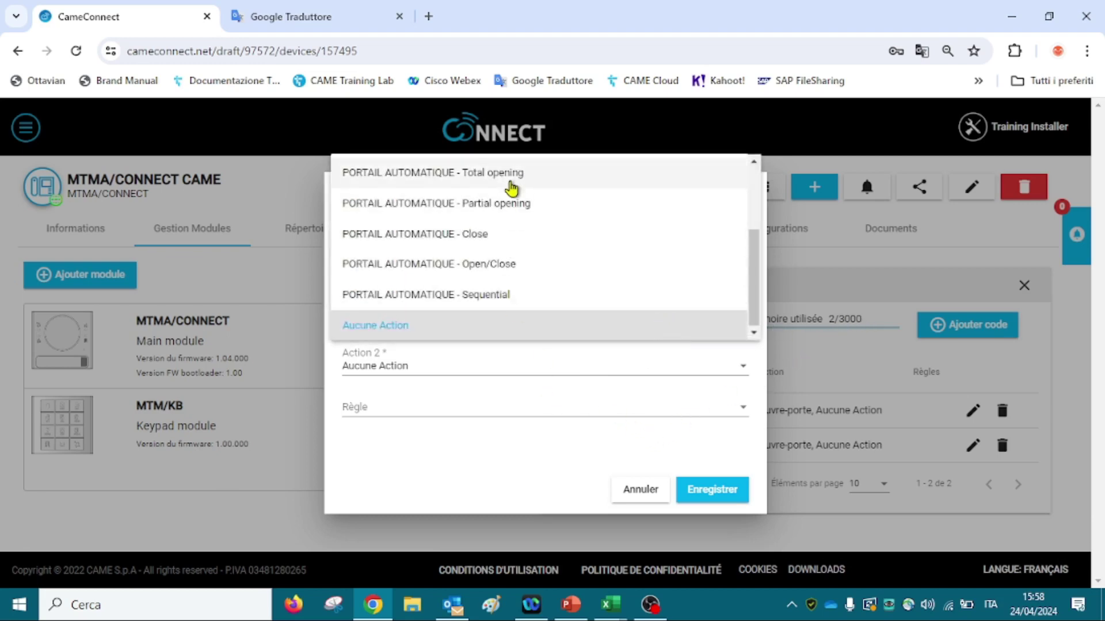
{"action": "left_click", "coordinate": [509, 182]}
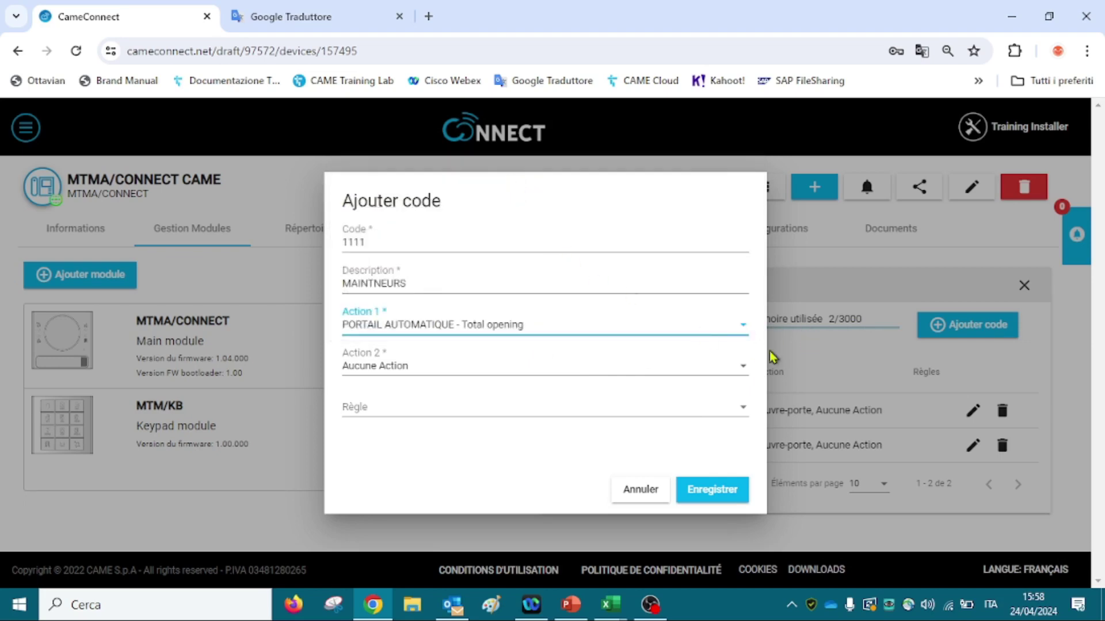
{"action": "left_click", "coordinate": [402, 368]}
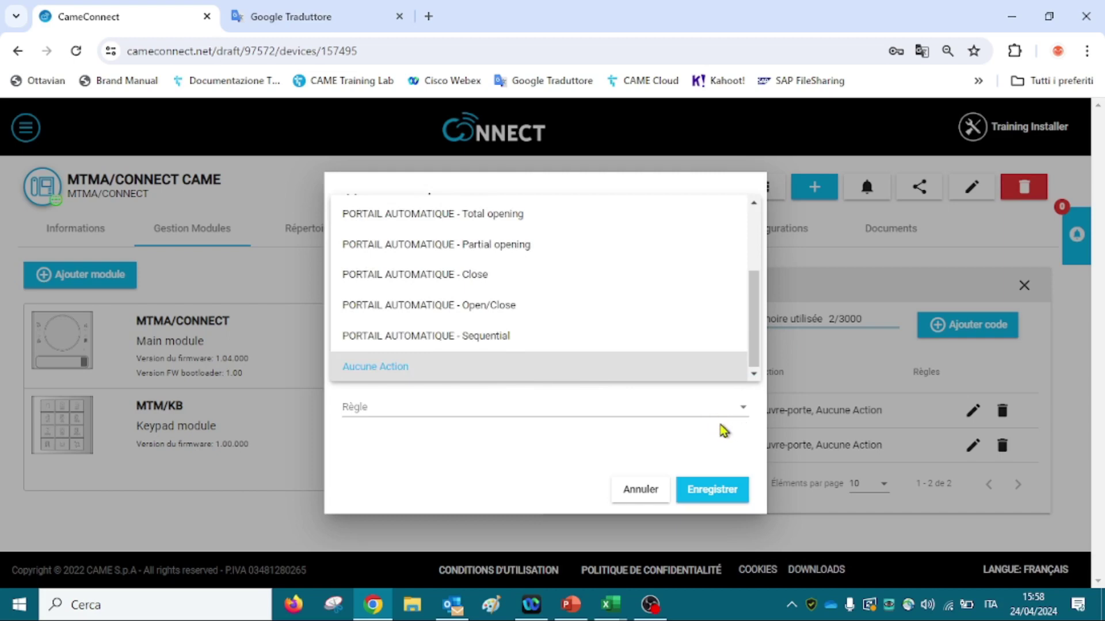
{"action": "left_click_drag", "start_coordinate": [755, 333], "coordinate": [719, 248]}
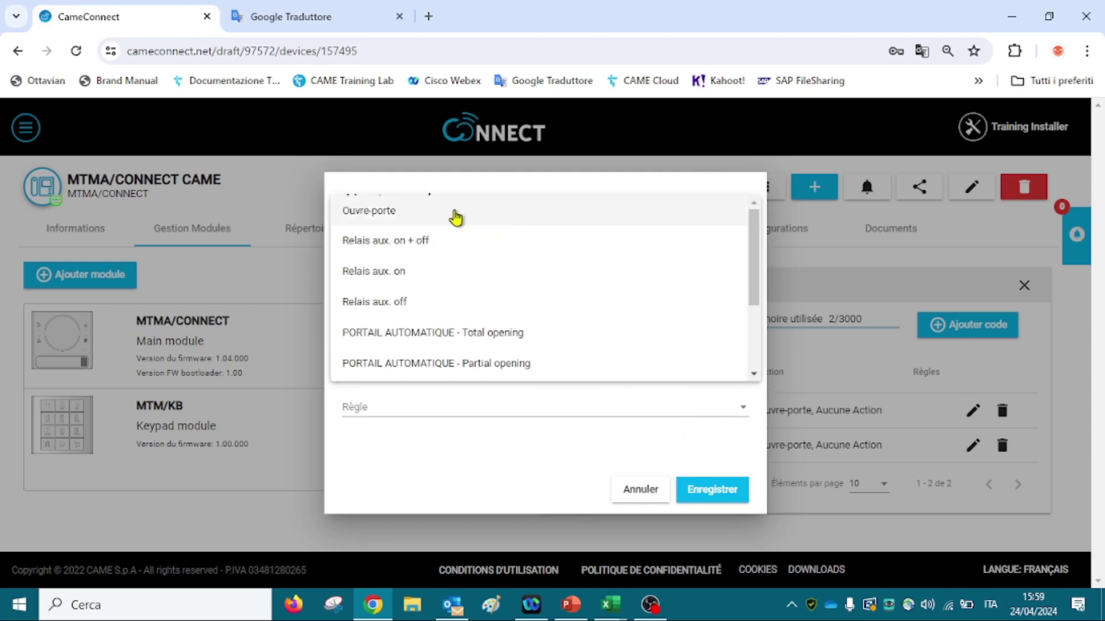
{"action": "left_click", "coordinate": [455, 218]}
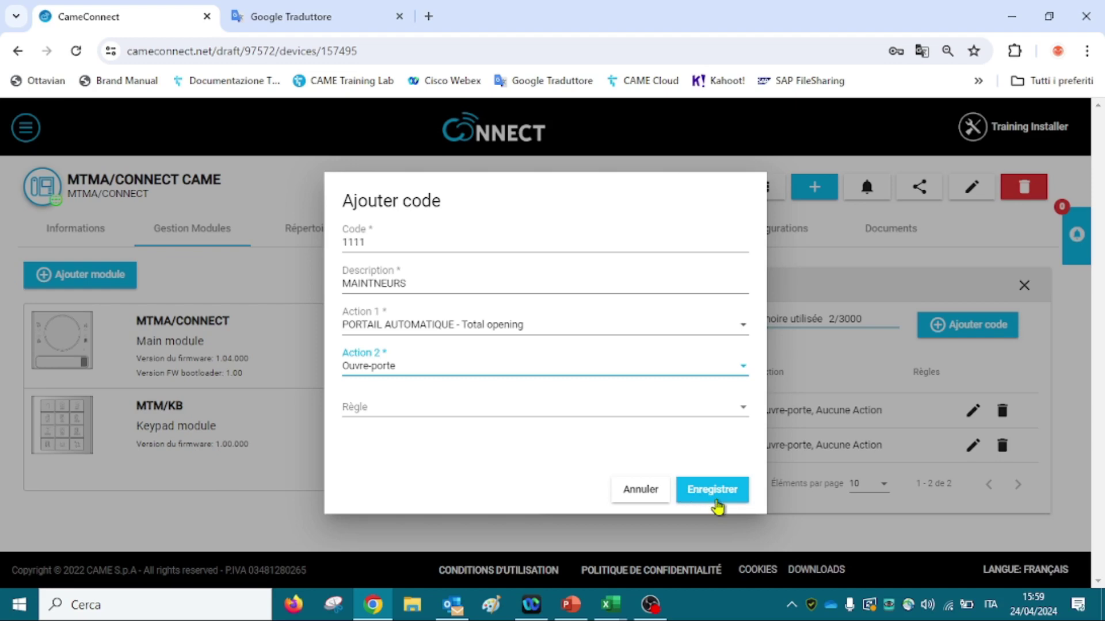
{"action": "left_click", "coordinate": [717, 504]}
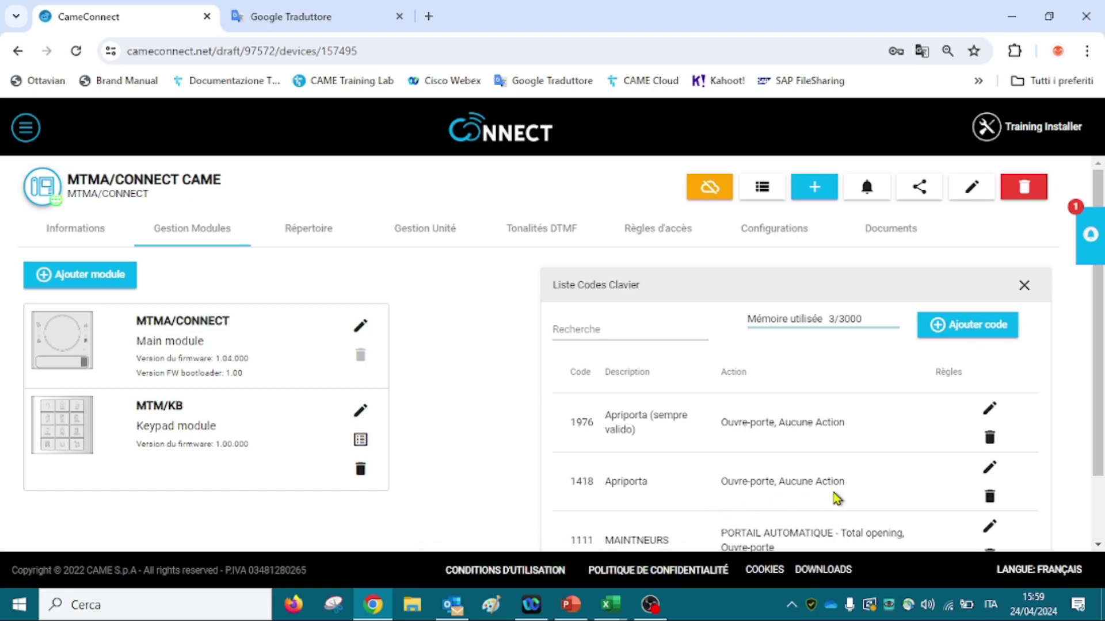
Open the device's Règles d'accès tab, showing no rules and memory at 0/255.
{"action": "scroll", "coordinate": [1096, 416], "scroll_direction": "down", "scroll_amount": 2}
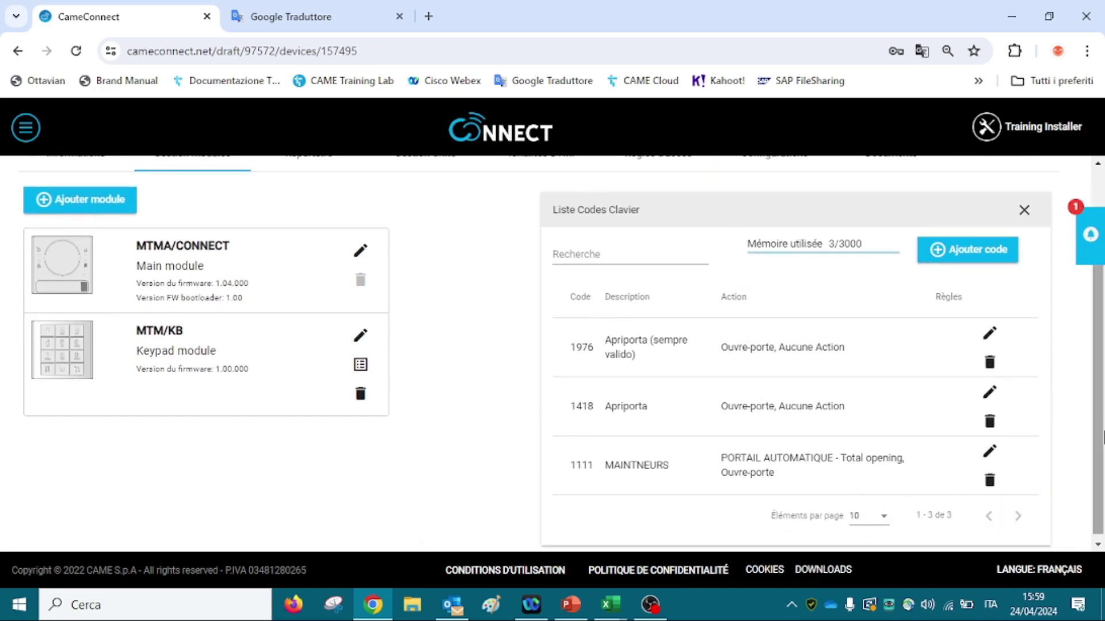
{"action": "scroll", "coordinate": [1096, 352], "scroll_direction": "up", "scroll_amount": 2}
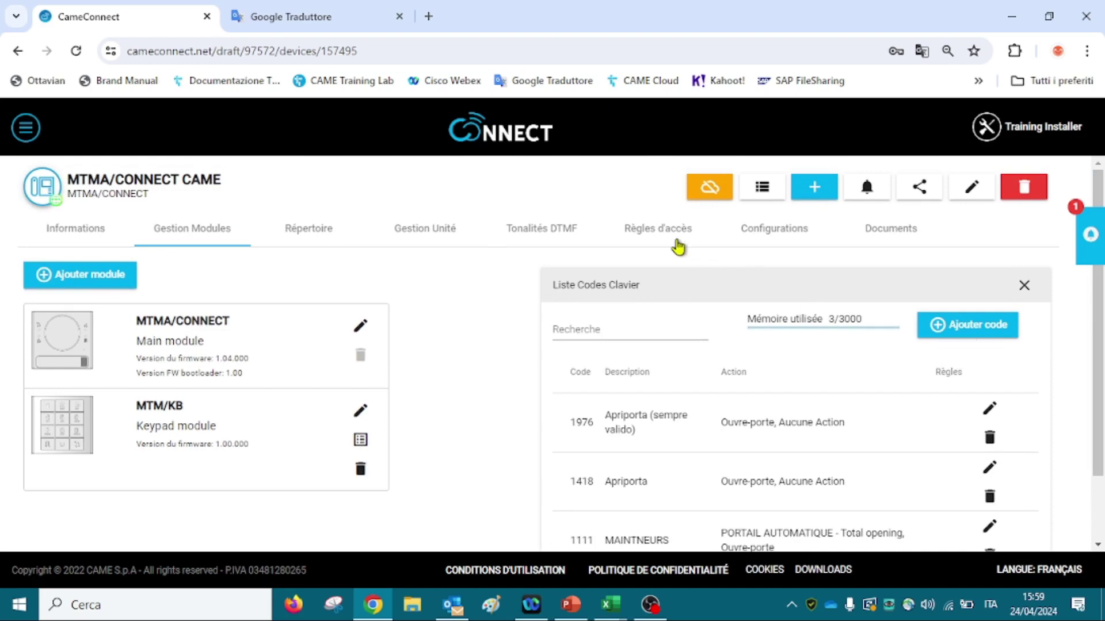
{"action": "left_click", "coordinate": [676, 237]}
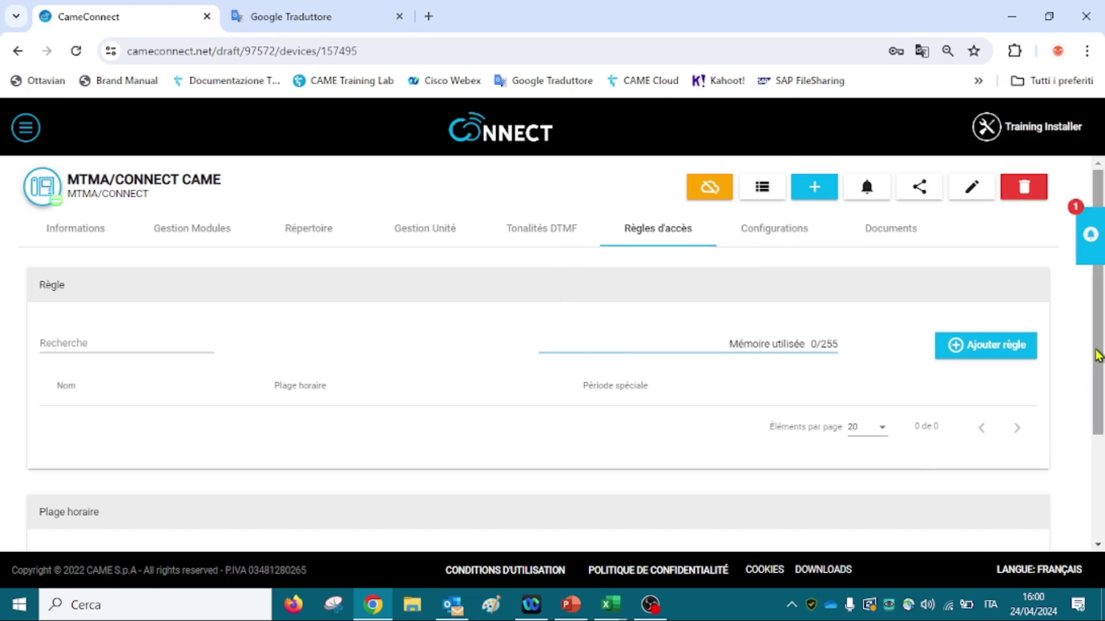
Create a new time slot named SAMEDI MATIN.
{"action": "left_click_drag", "start_coordinate": [1099, 351], "coordinate": [1102, 462]}
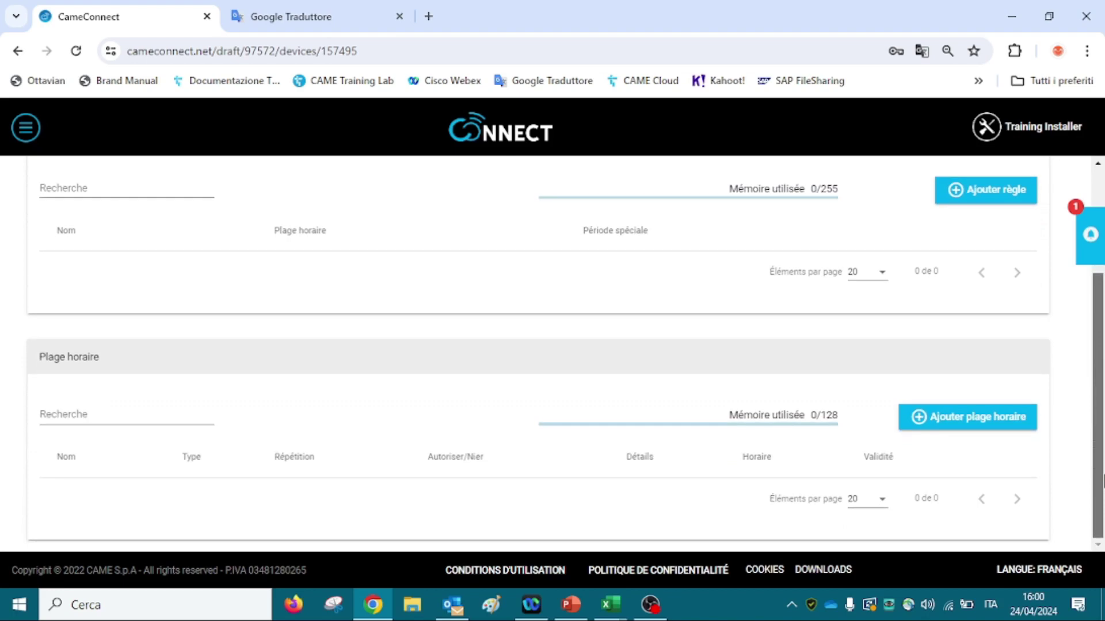
{"action": "left_click", "coordinate": [1003, 432]}
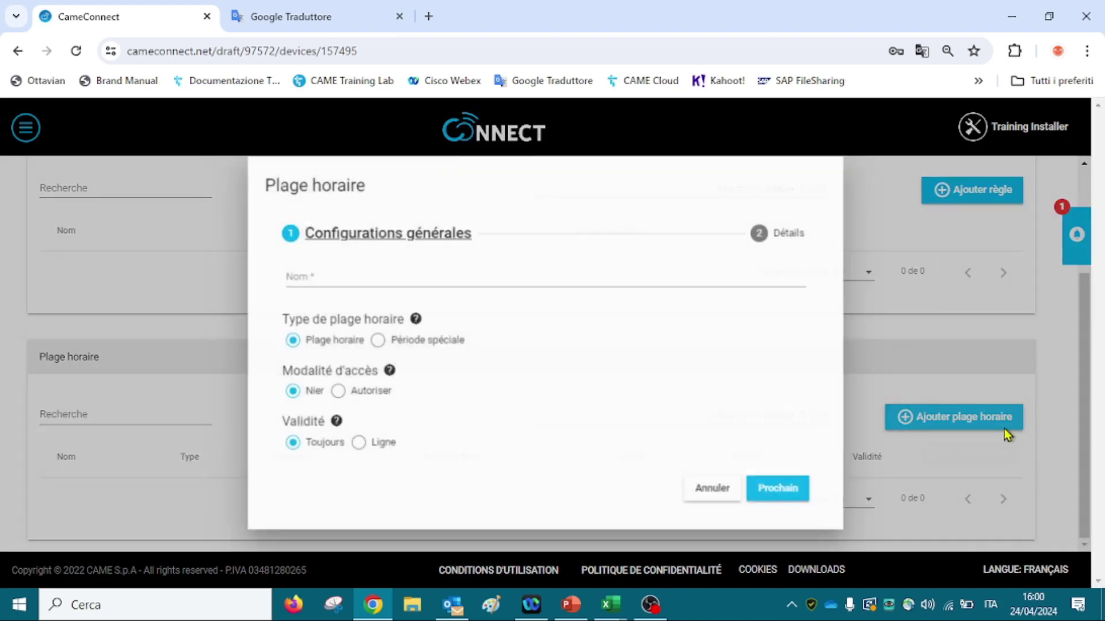
{"action": "left_click", "coordinate": [466, 272]}
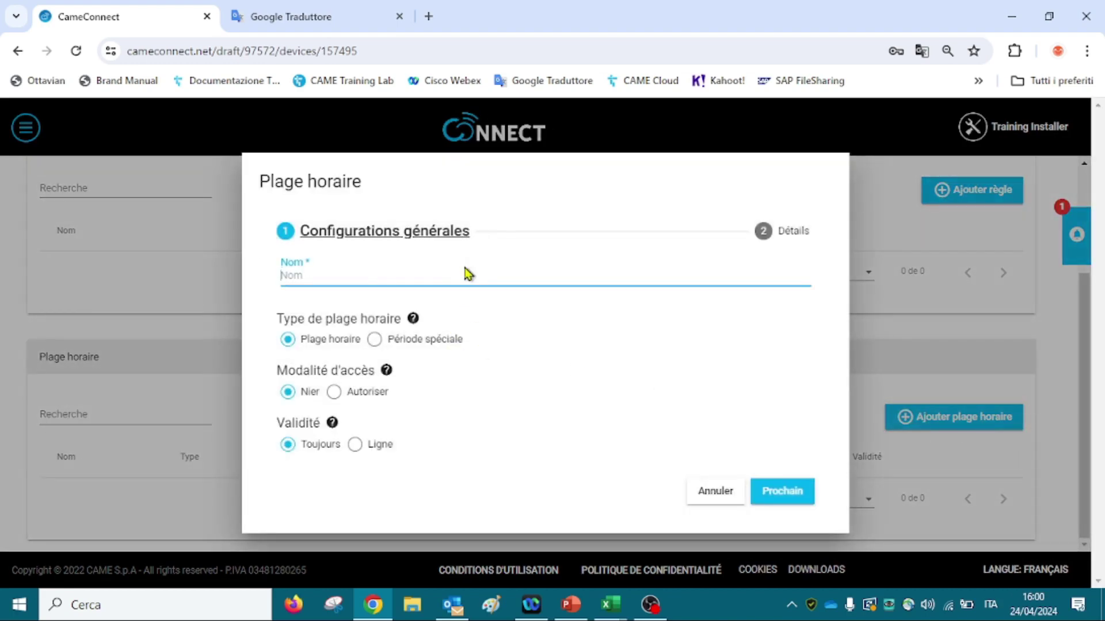
{"action": "type", "text": "SAMEDI MATIN"}
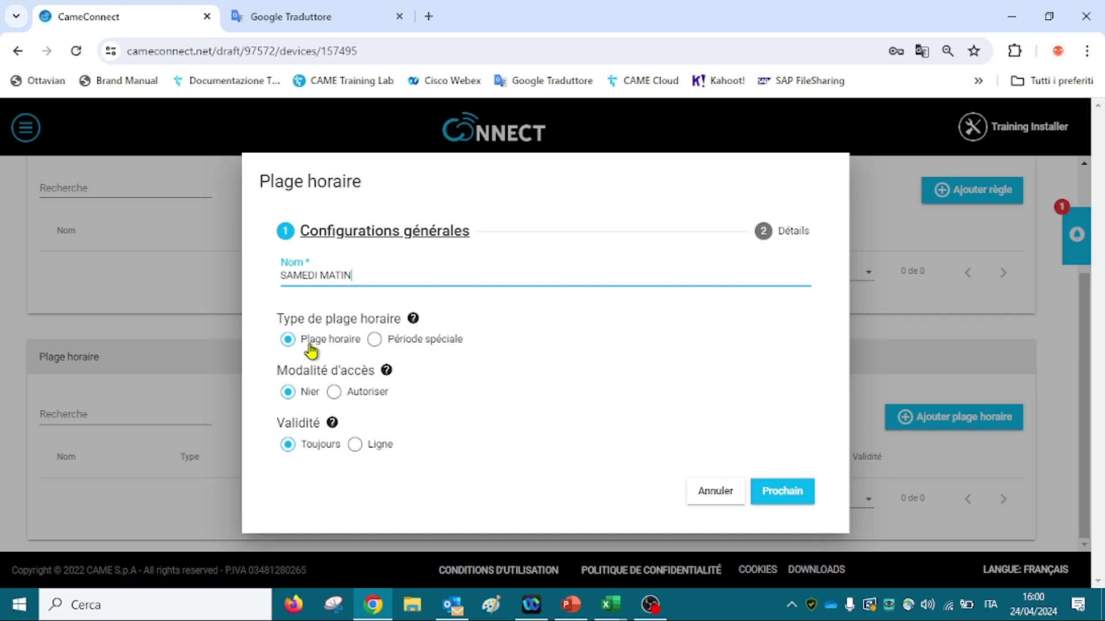
Set the slot's access mode to Autoriser and continue to its Détails step.
{"action": "mouse_move", "coordinate": [414, 321]}
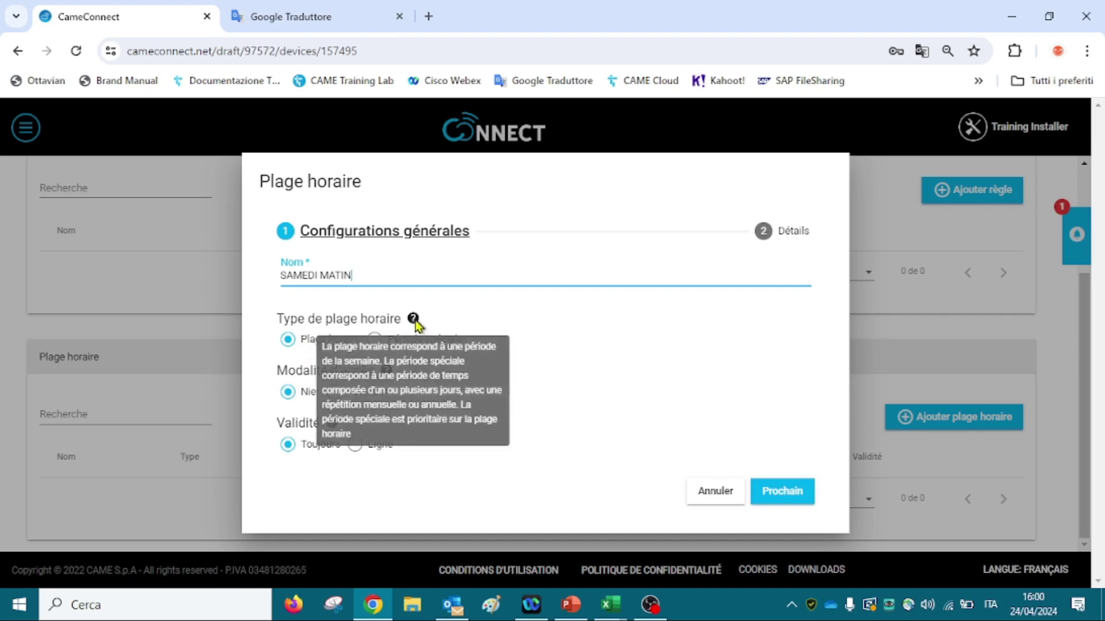
{"action": "mouse_move", "coordinate": [387, 375]}
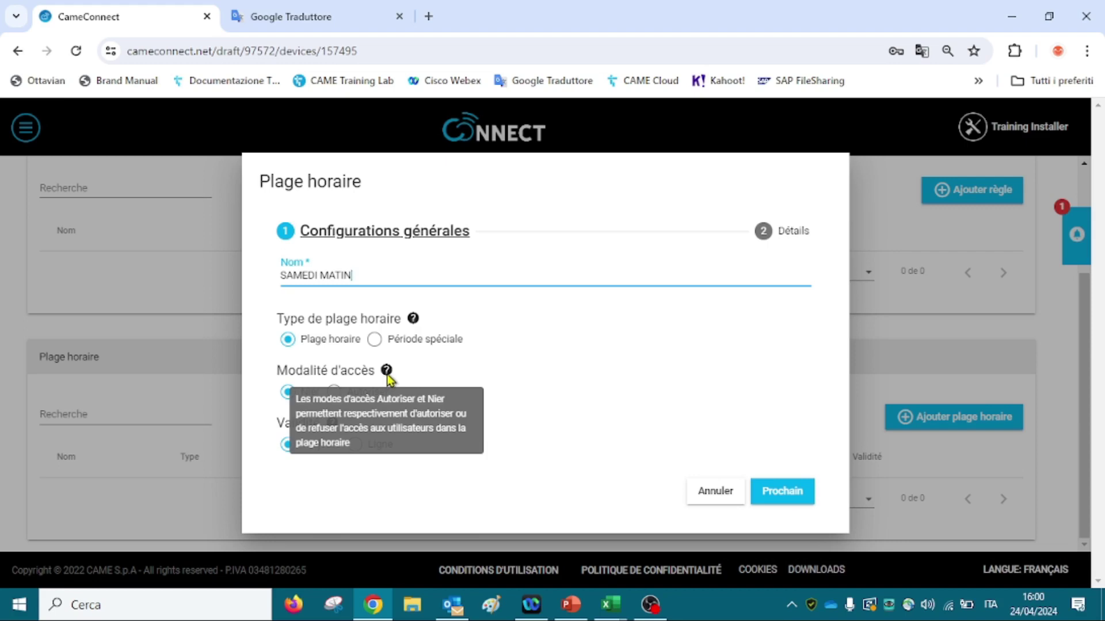
{"action": "mouse_move", "coordinate": [333, 425]}
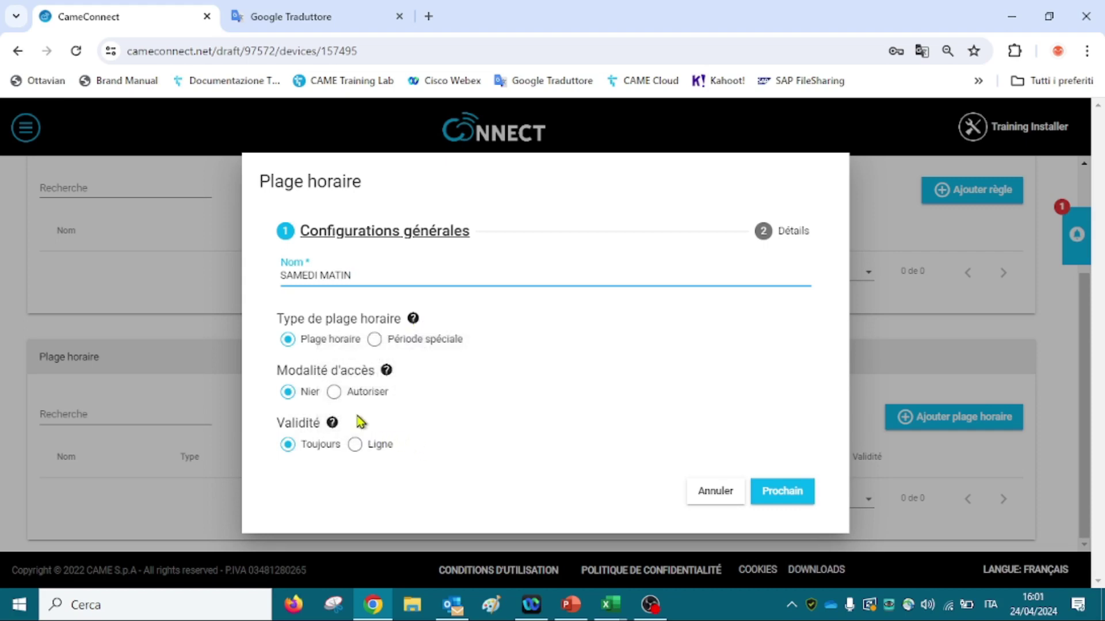
{"action": "left_click", "coordinate": [334, 393]}
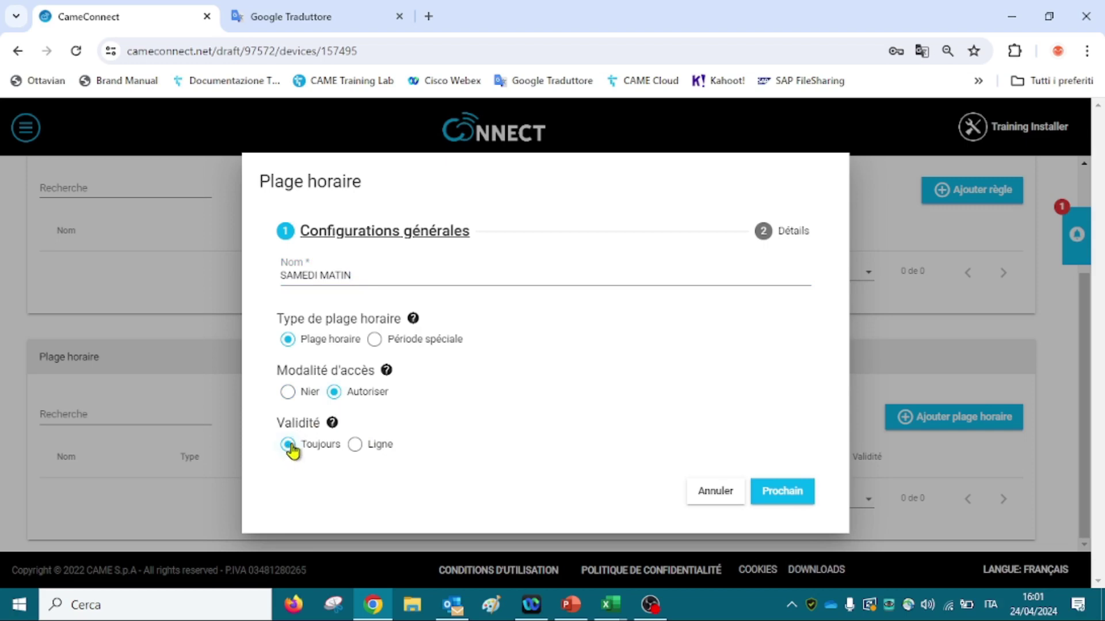
{"action": "left_click", "coordinate": [789, 500]}
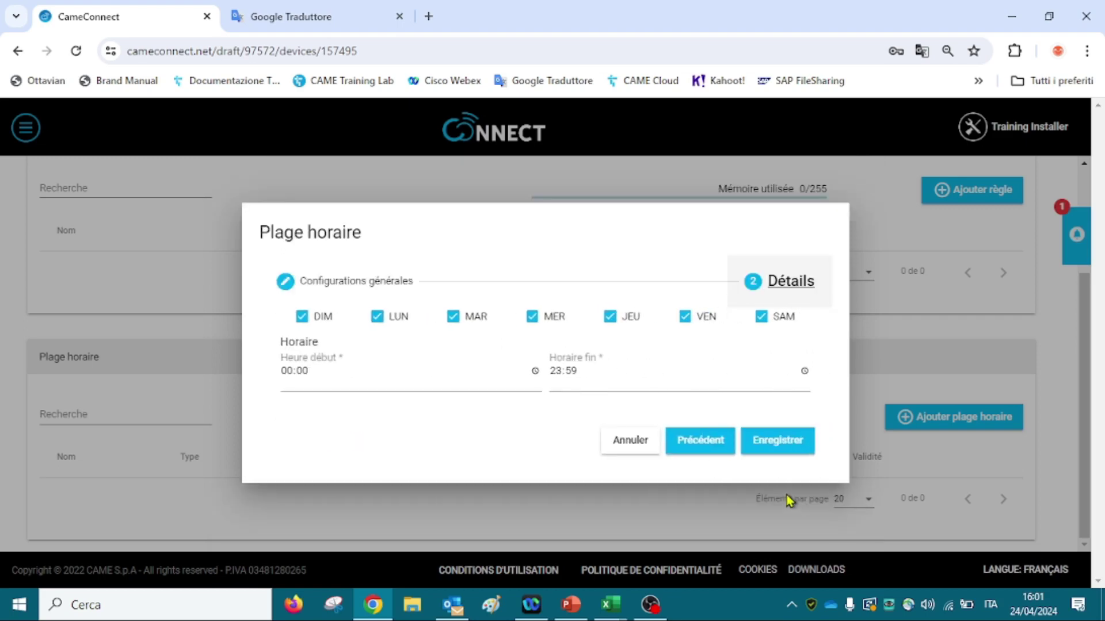
Uncheck Sunday through Friday so the slot covers Saturday only.
{"action": "left_click", "coordinate": [302, 317]}
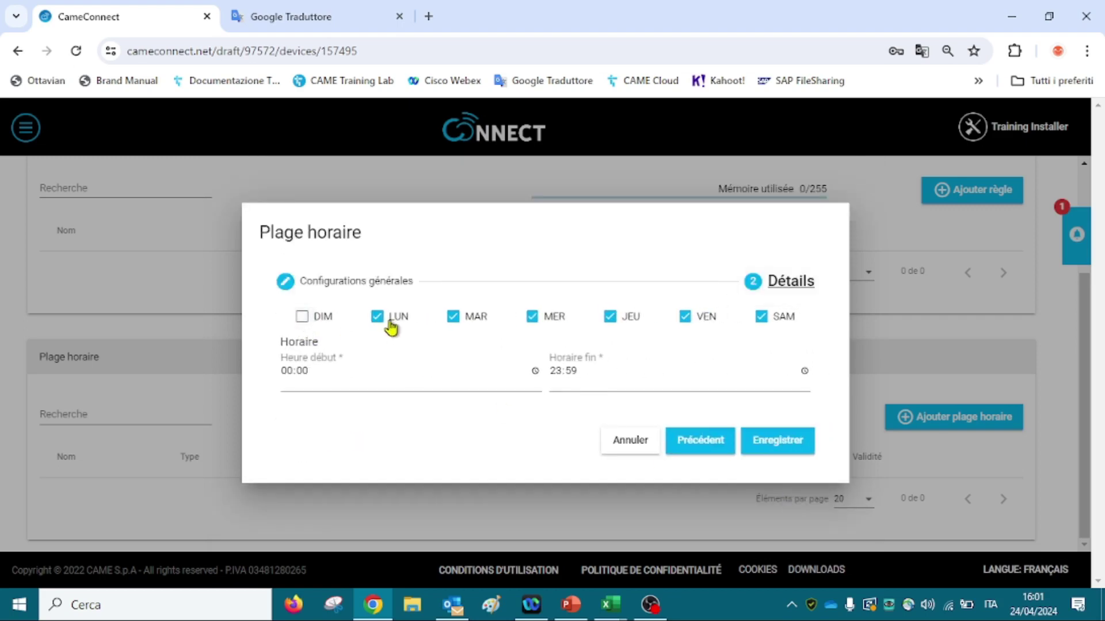
{"action": "left_click", "coordinate": [378, 318]}
{"action": "left_click", "coordinate": [454, 318]}
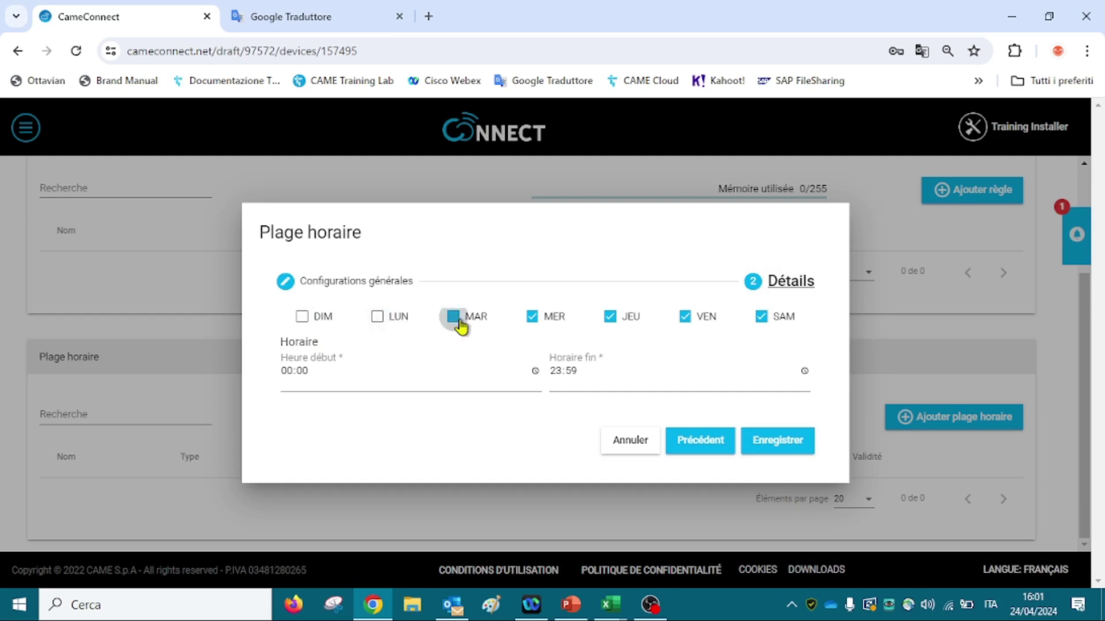
{"action": "left_click", "coordinate": [532, 318]}
{"action": "left_click", "coordinate": [611, 318]}
{"action": "left_click", "coordinate": [684, 318]}
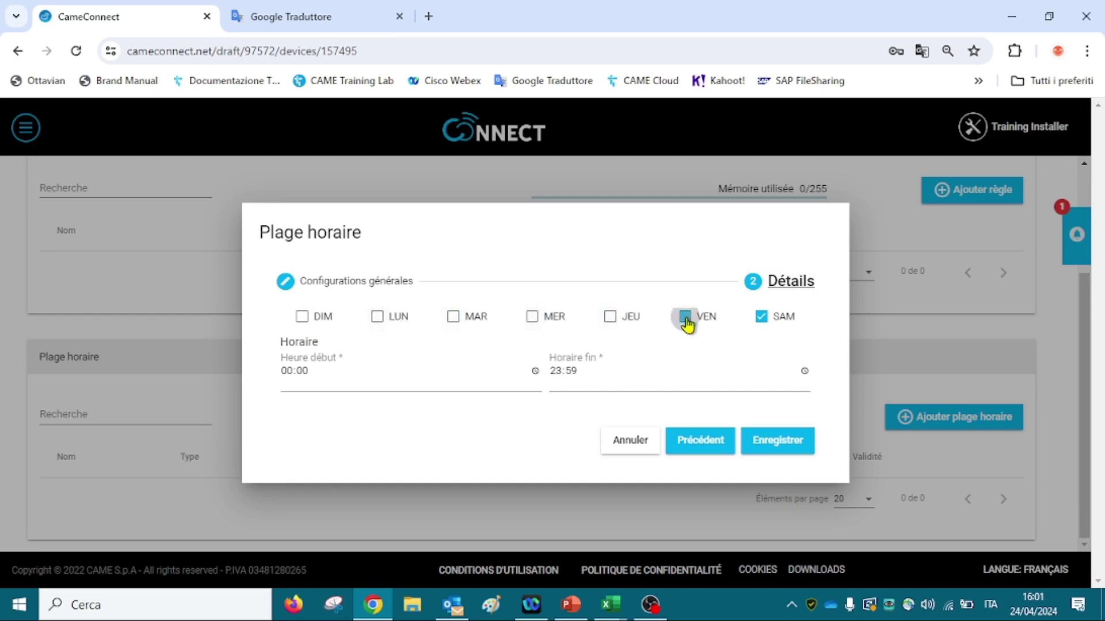
Set the slot's hours to 07:30–12:30 and save it.
{"action": "left_click", "coordinate": [288, 373]}
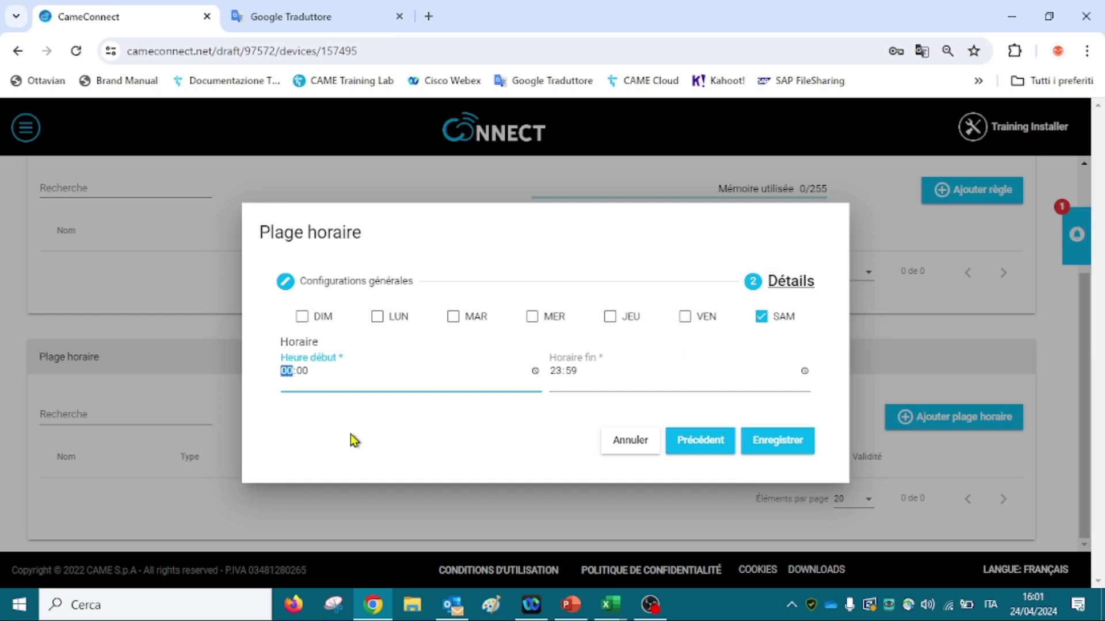
{"action": "type", "text": "07:30"}
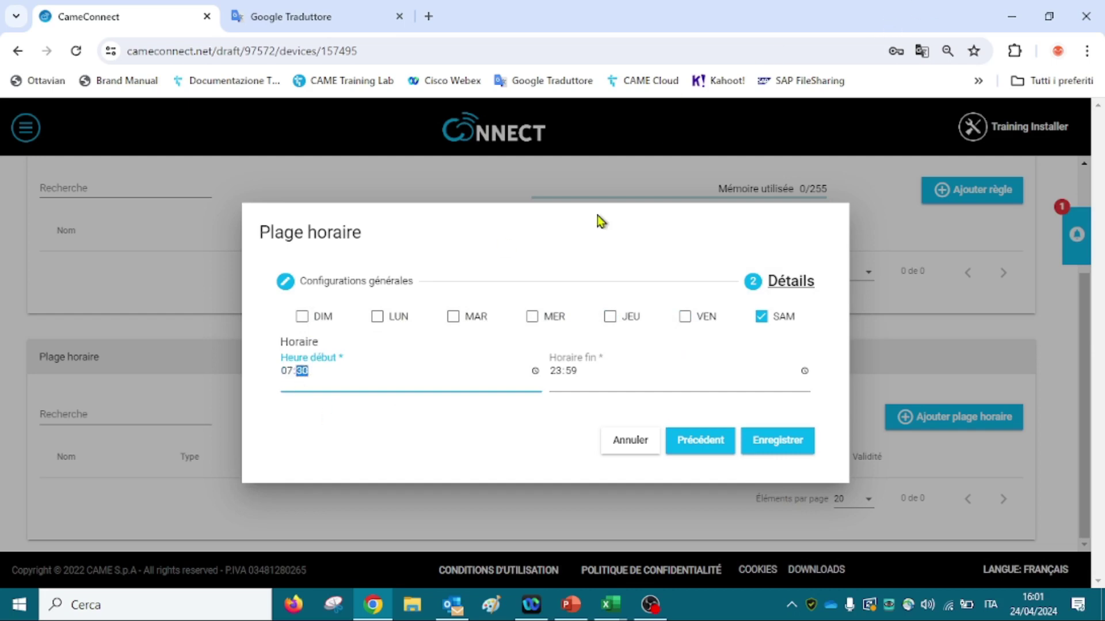
{"action": "left_click", "coordinate": [556, 378]}
{"action": "type", "text": "1203"}
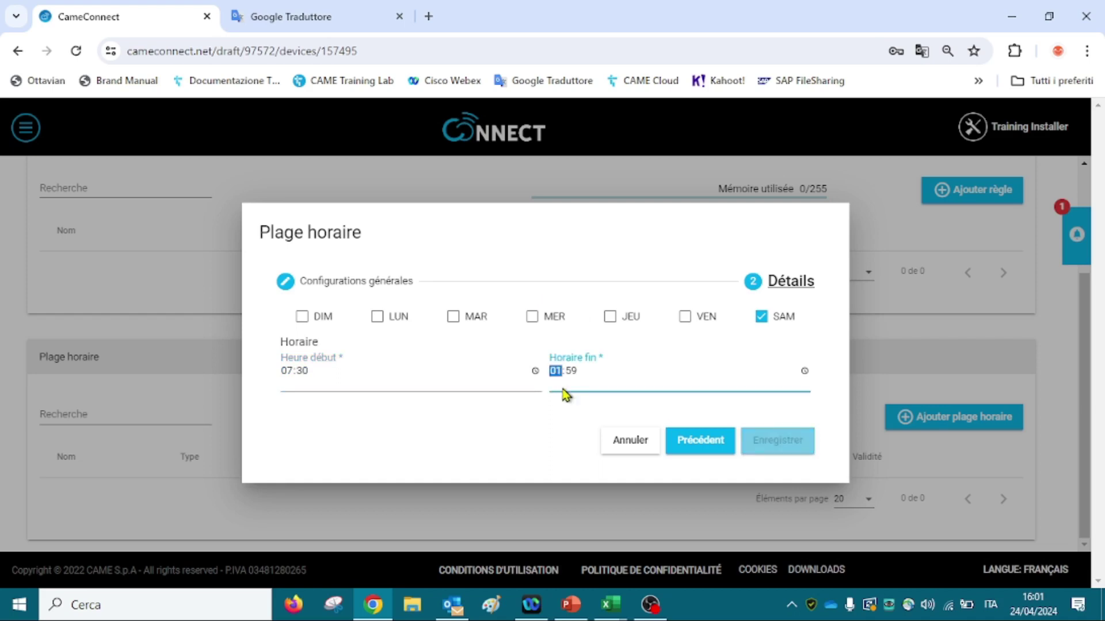
{"action": "type", "text": "0"}
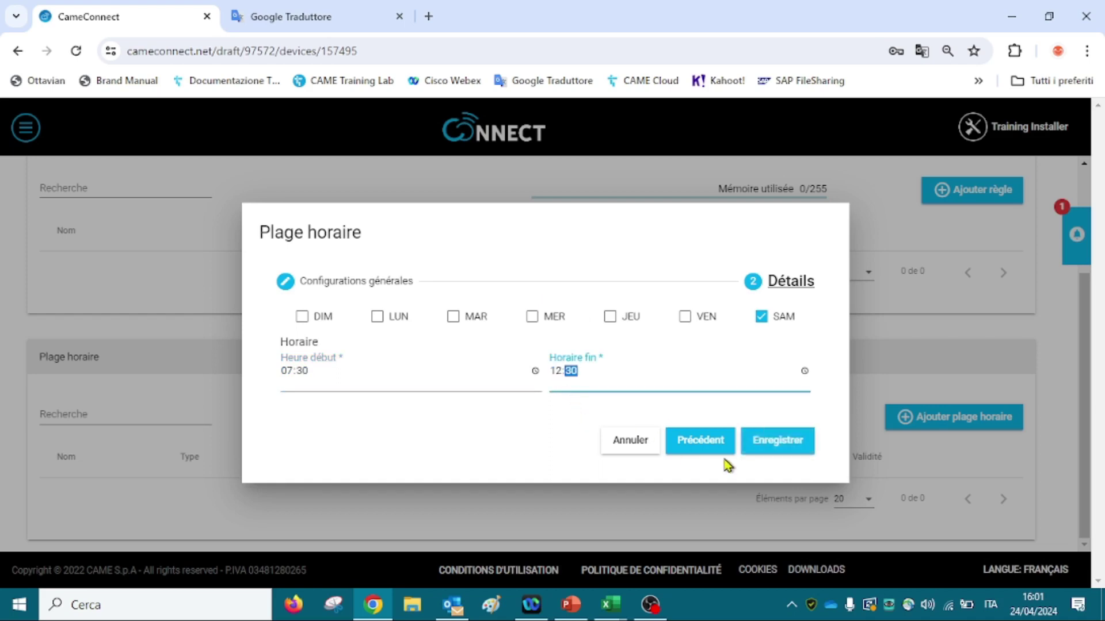
{"action": "left_click", "coordinate": [798, 452]}
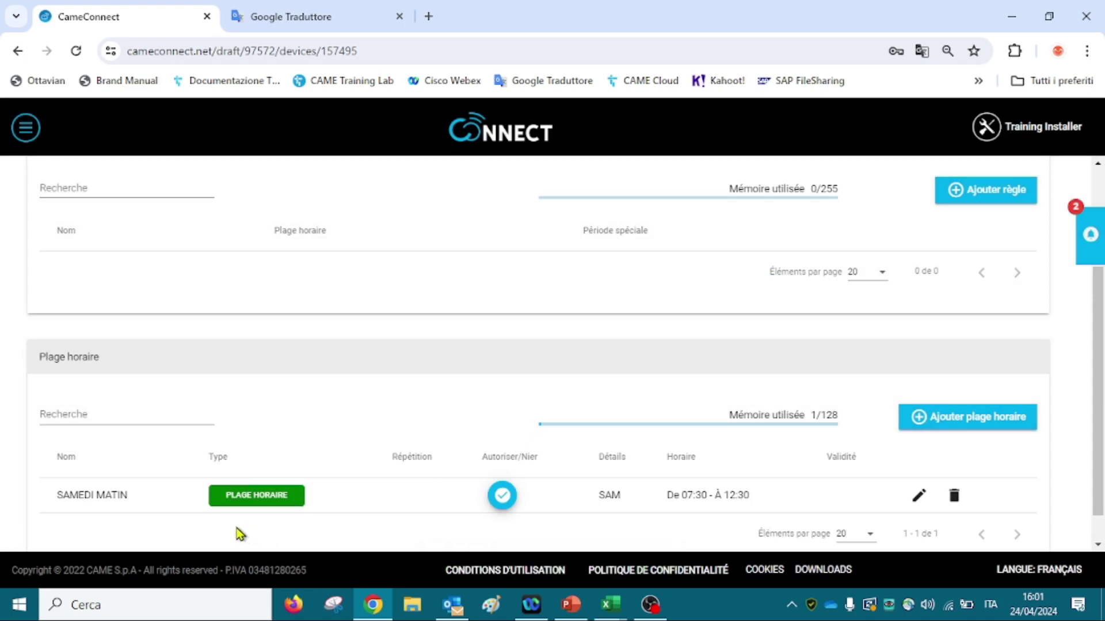
{"action": "scroll", "coordinate": [237, 541], "scroll_direction": "down", "scroll_amount": 1}
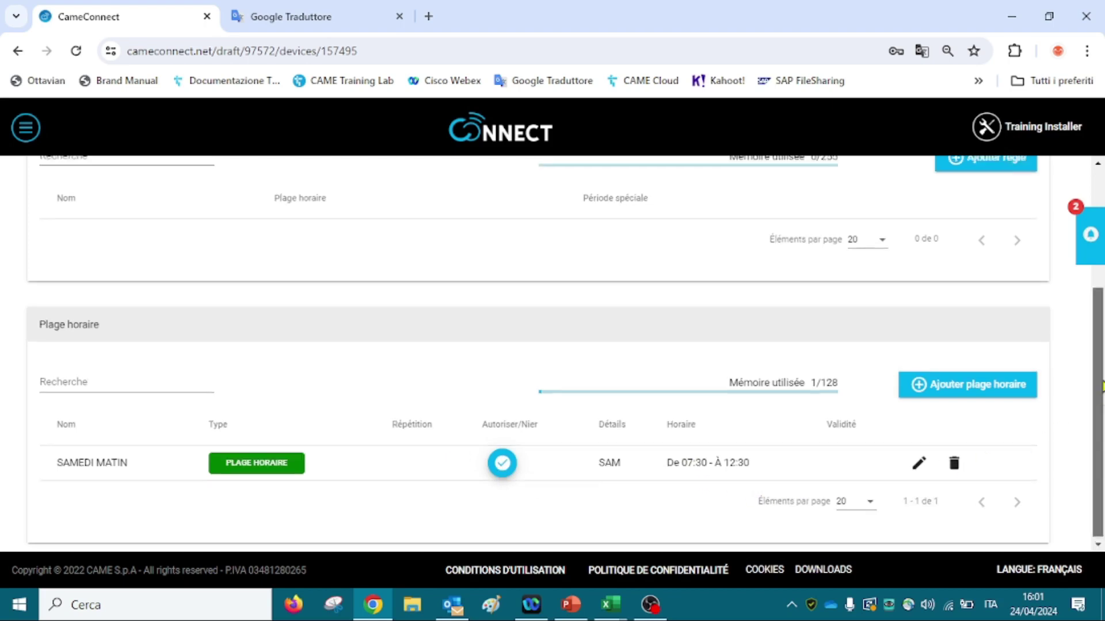
{"action": "scroll", "coordinate": [1099, 401], "scroll_direction": "up", "scroll_amount": 2}
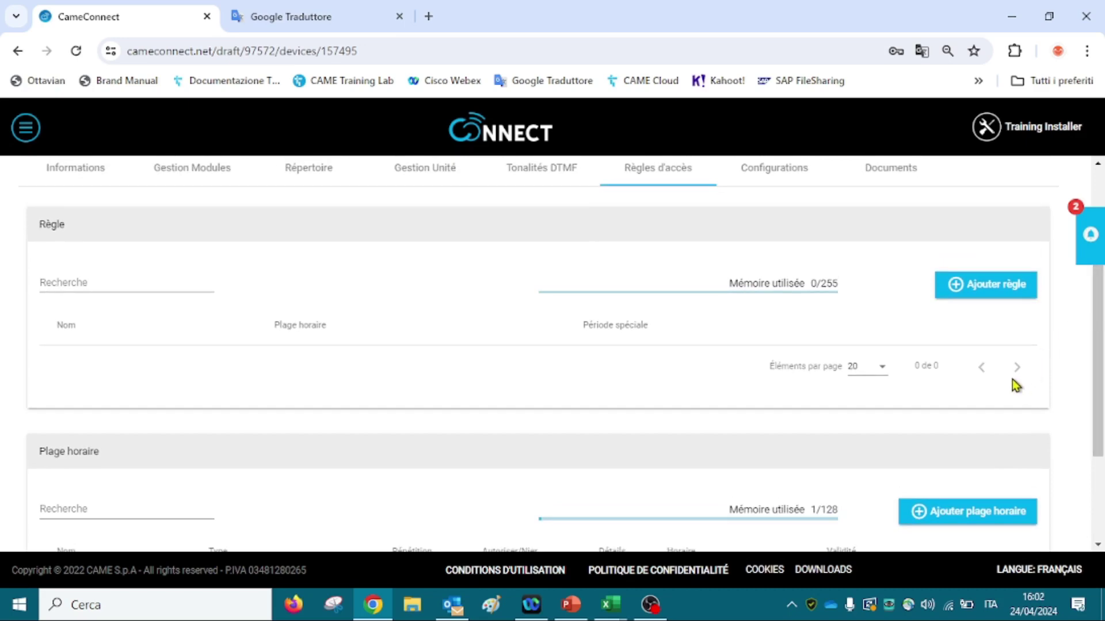
Add access rule MAINTENEURS using the SAMEDI MATIN time slot and save it.
{"action": "left_click", "coordinate": [975, 288]}
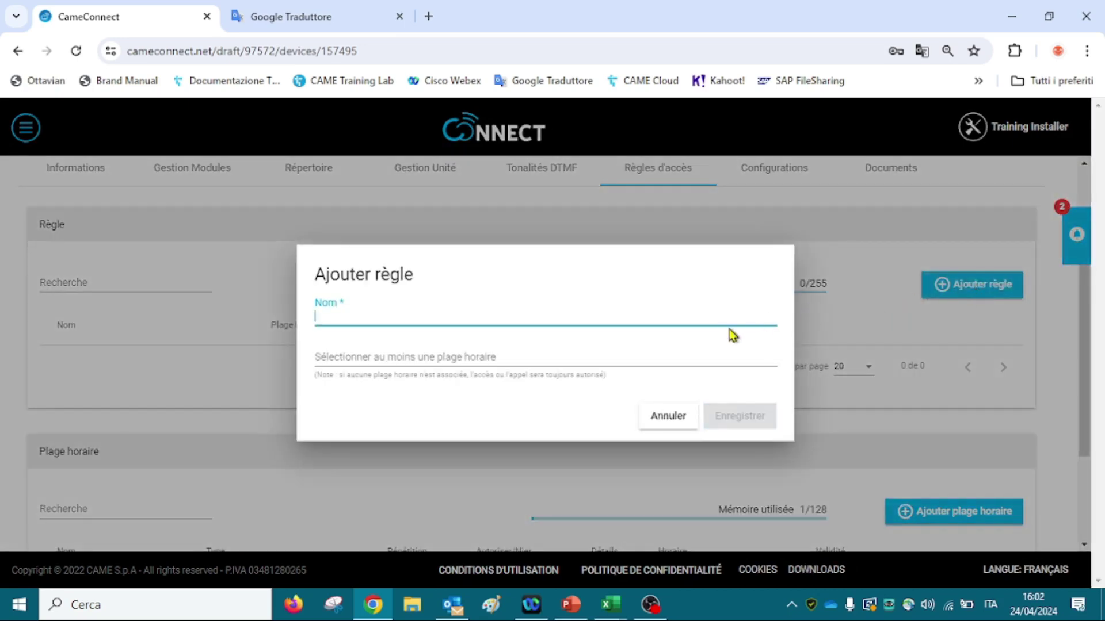
{"action": "left_click", "coordinate": [448, 316]}
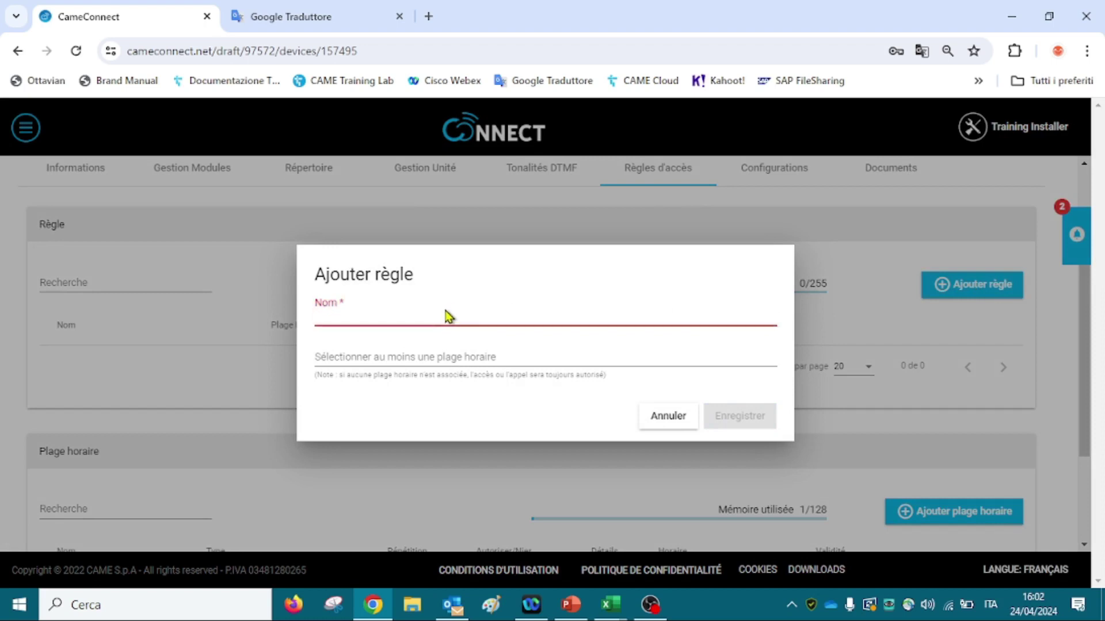
{"action": "type", "text": "MAINT"}
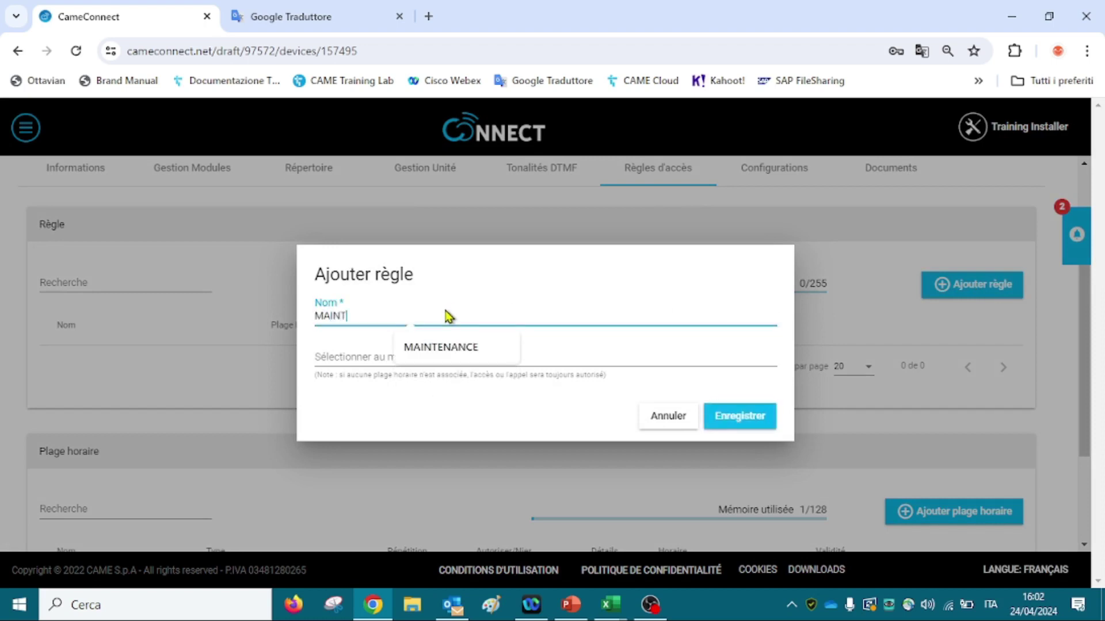
{"action": "type", "text": "ENEURS"}
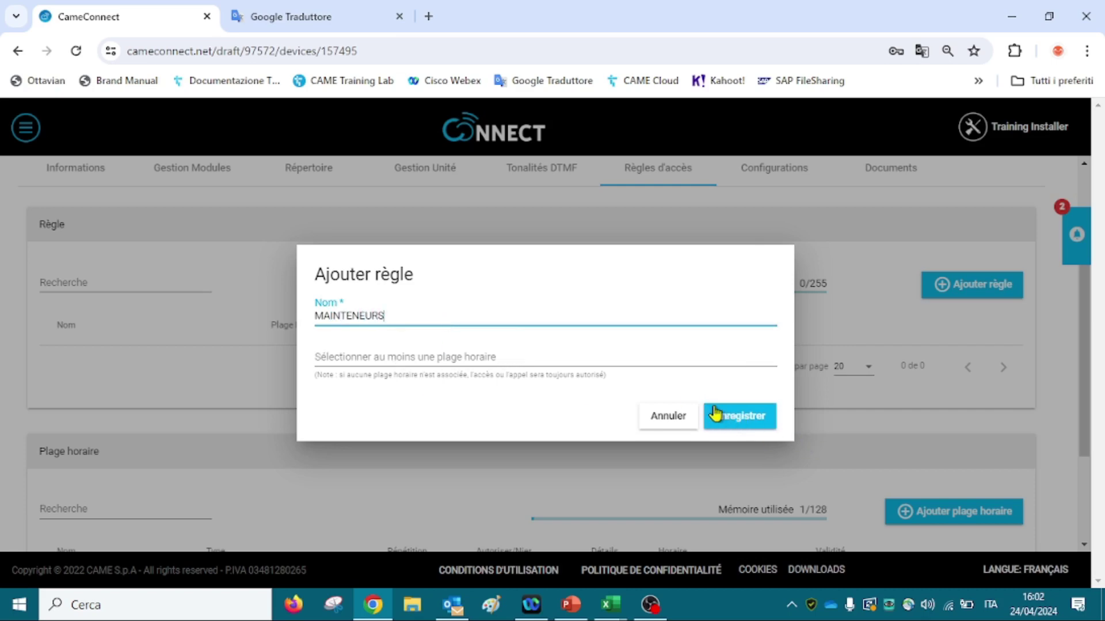
{"action": "left_click", "coordinate": [538, 360]}
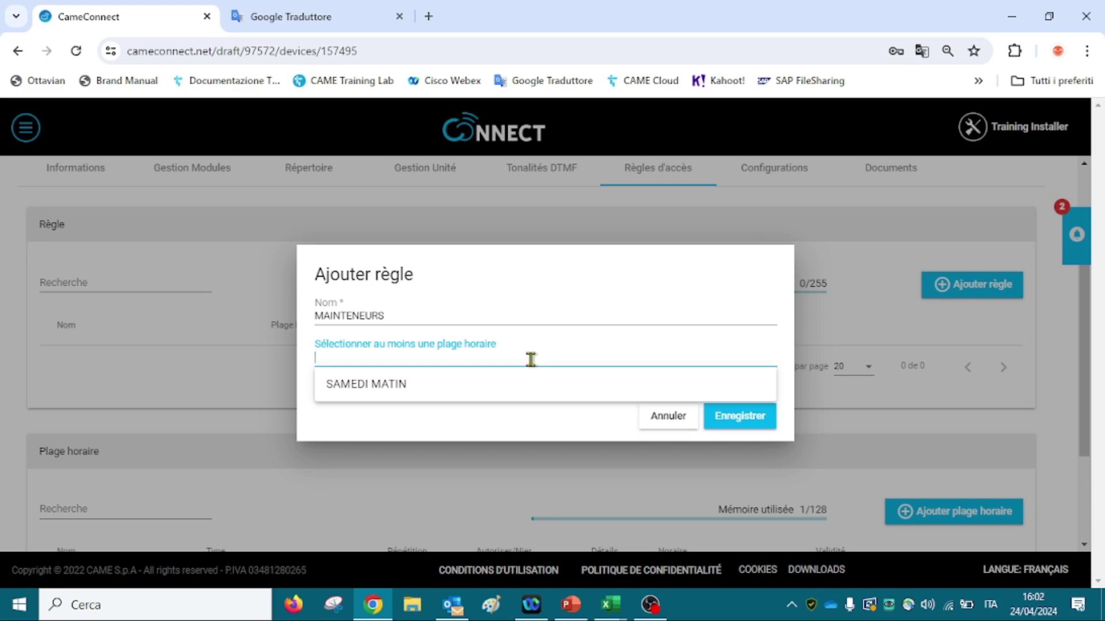
{"action": "left_click", "coordinate": [469, 386]}
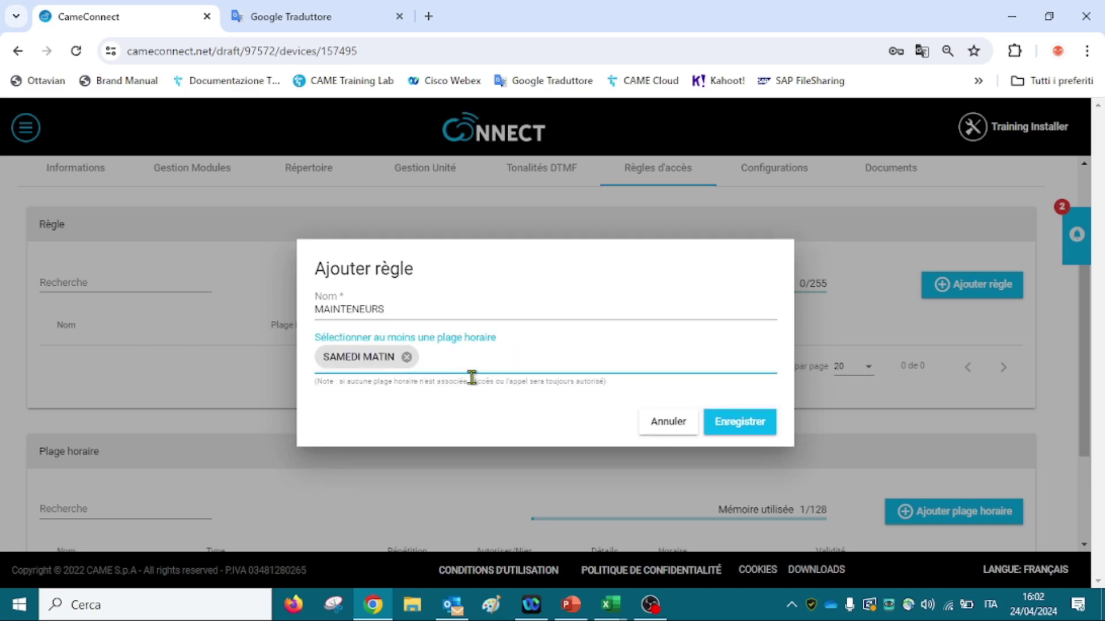
{"action": "left_click", "coordinate": [726, 429]}
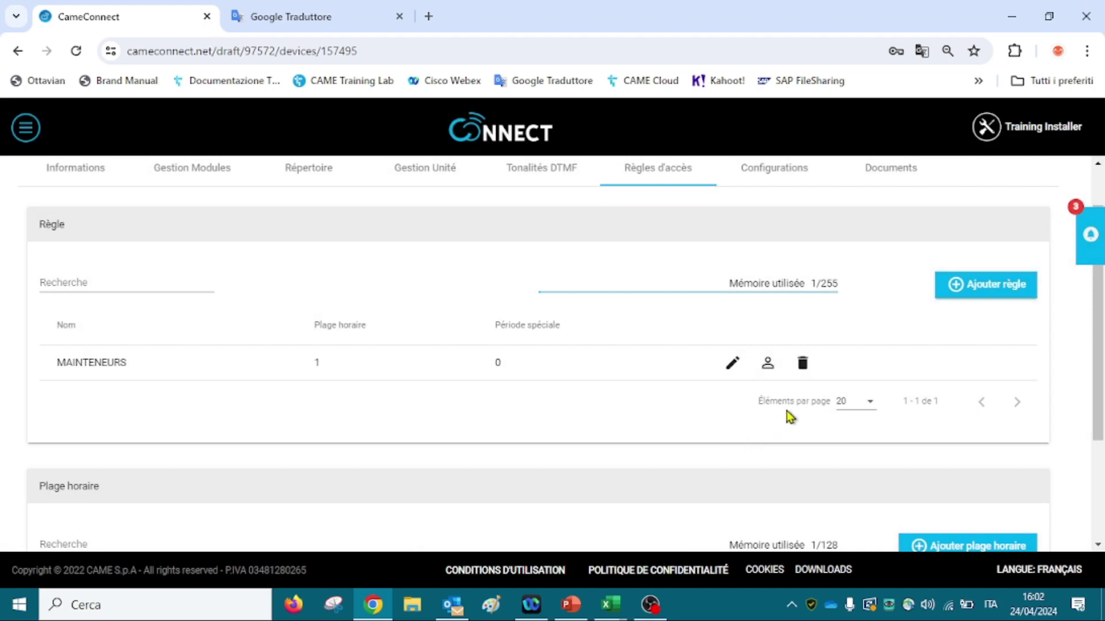
Assign keypad code 1111 to the MAINTENEURS rule with no contacts and save.
{"action": "left_click", "coordinate": [772, 372]}
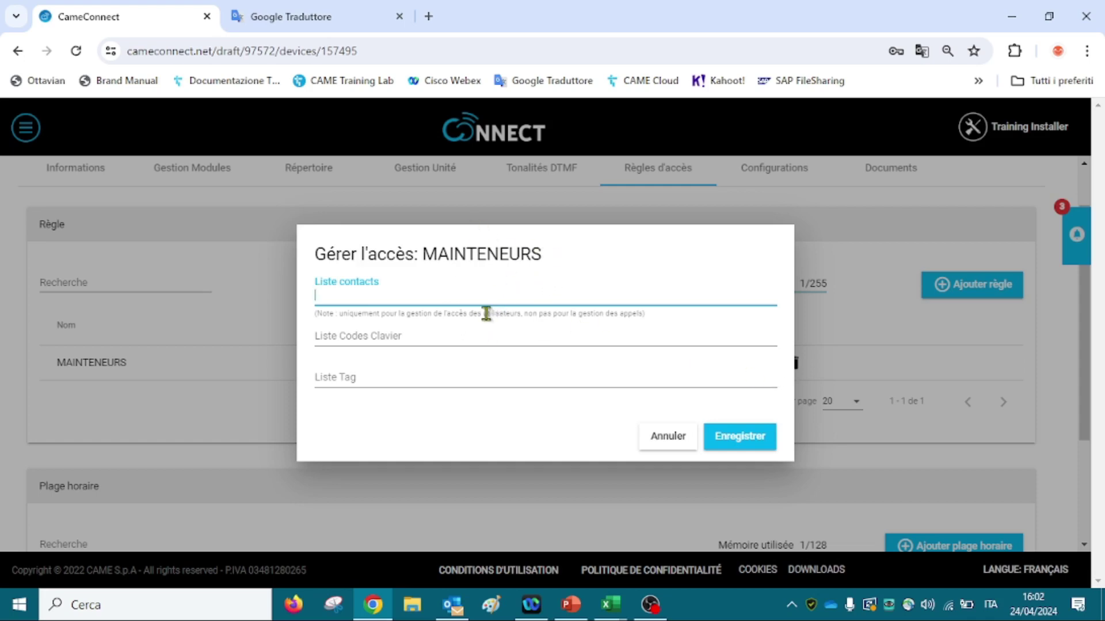
{"action": "left_click", "coordinate": [428, 343]}
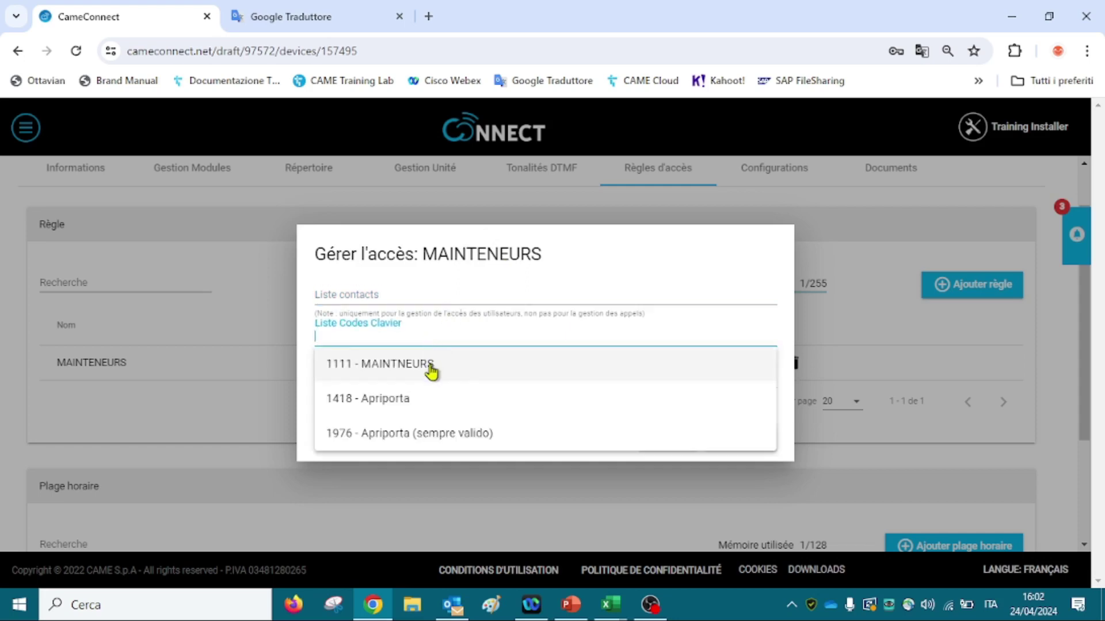
{"action": "left_click", "coordinate": [432, 369]}
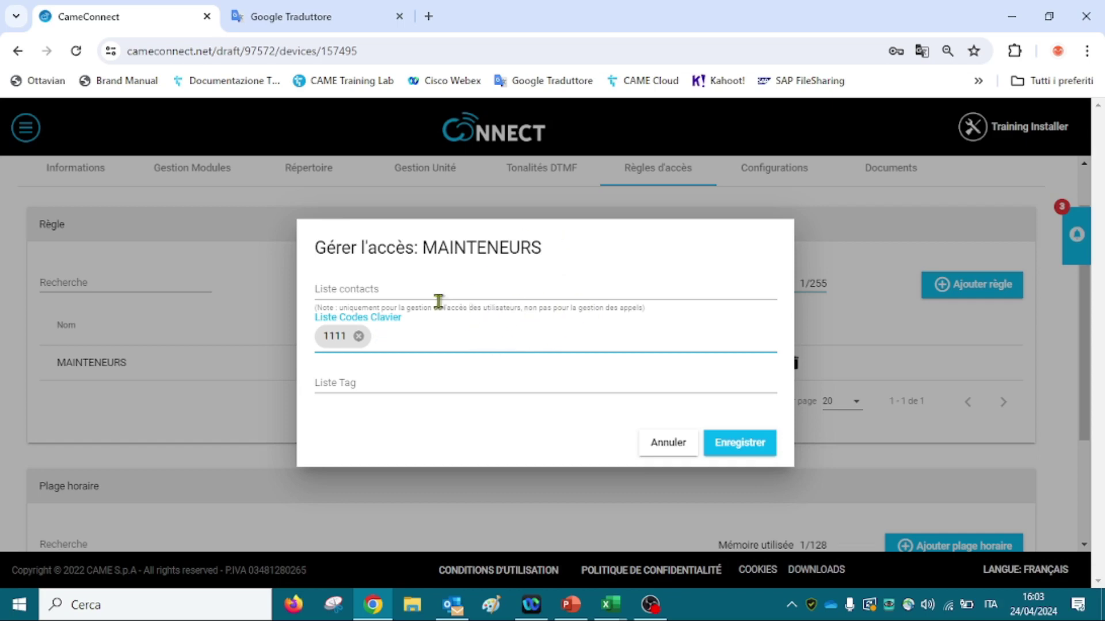
{"action": "left_click", "coordinate": [400, 293]}
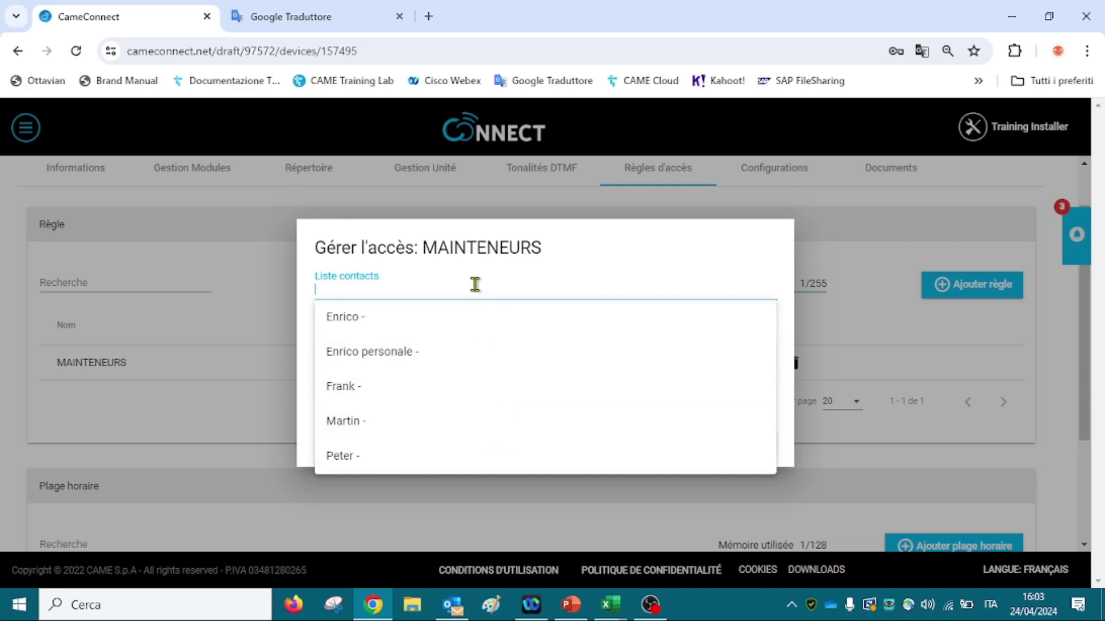
{"action": "left_click", "coordinate": [309, 328]}
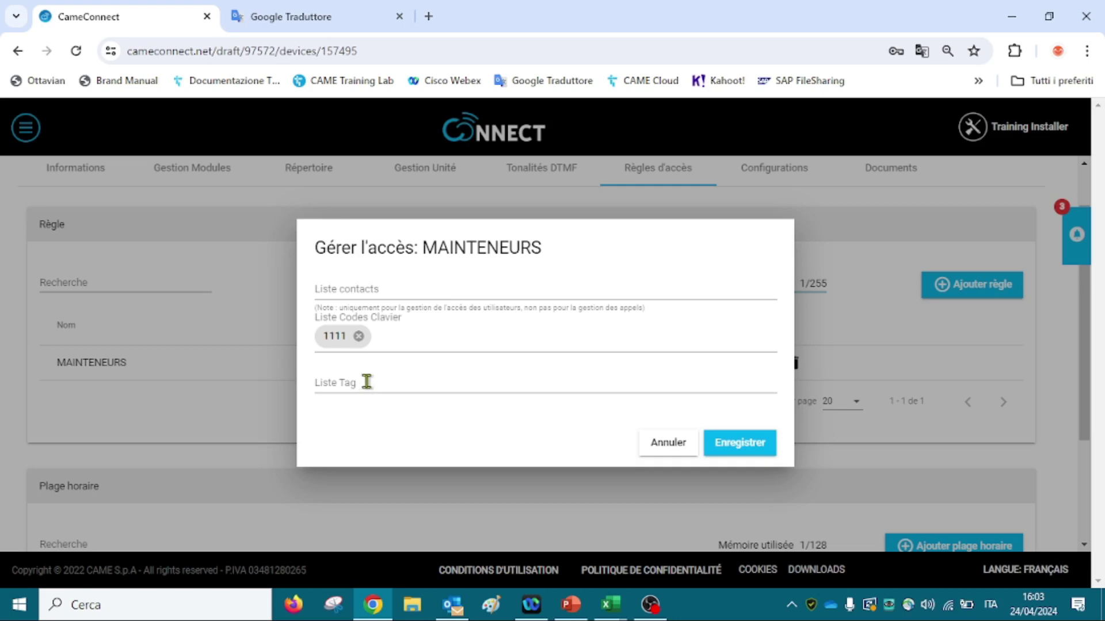
{"action": "left_click", "coordinate": [747, 444]}
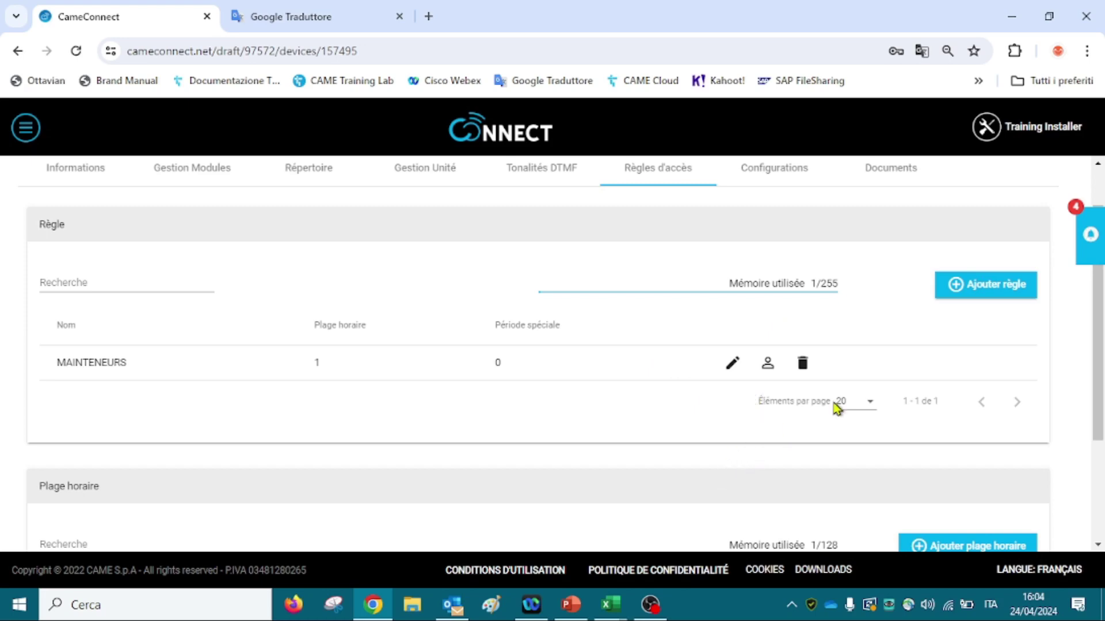
Return to Gestion Modules and check code 1111 is linked to the MAINTENEURS rule.
{"action": "left_click_drag", "start_coordinate": [1102, 400], "coordinate": [1103, 352]}
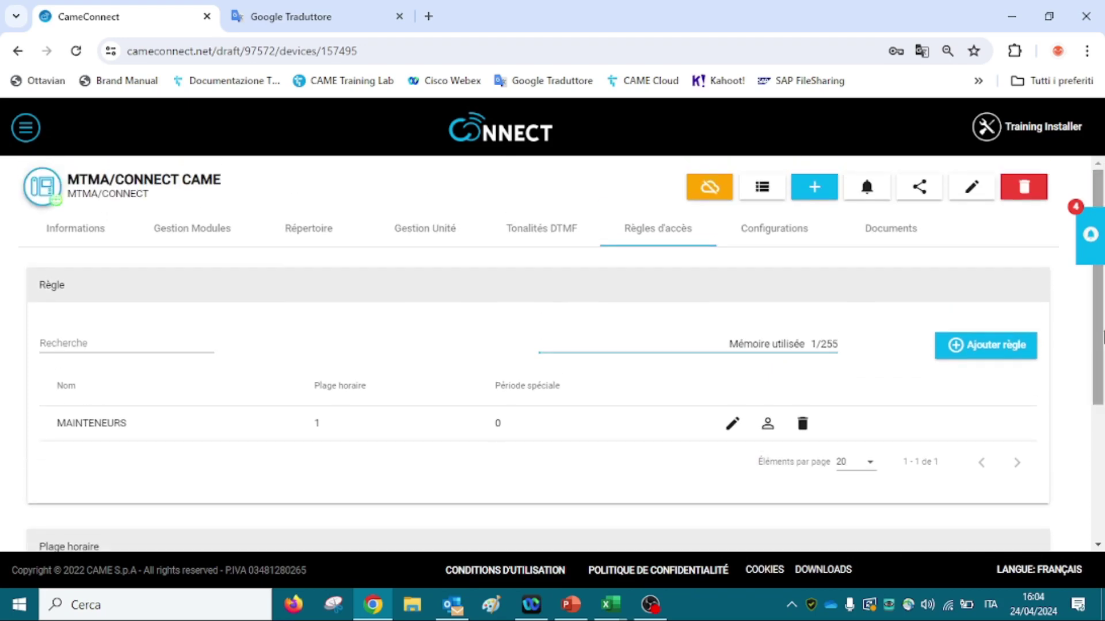
{"action": "left_click", "coordinate": [219, 244]}
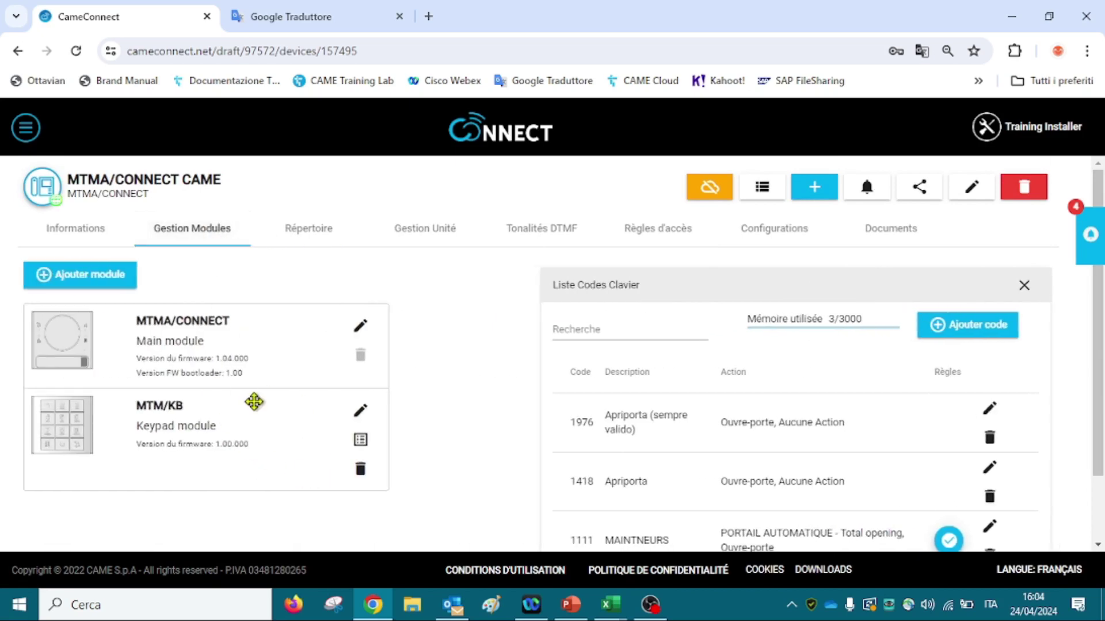
{"action": "left_click_drag", "start_coordinate": [1099, 369], "coordinate": [1100, 411]}
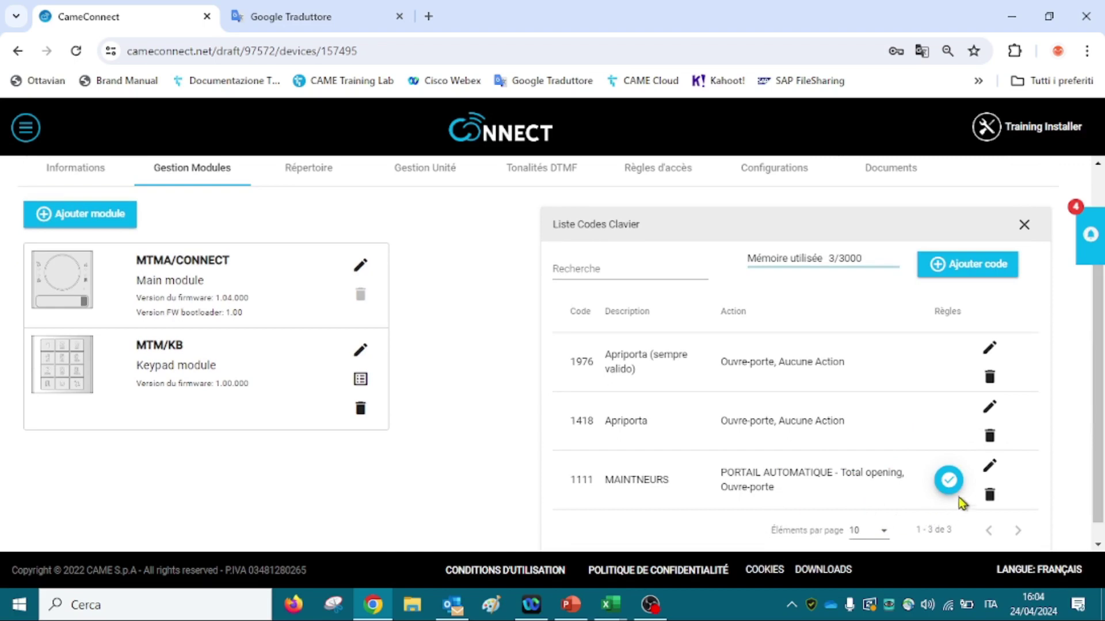
{"action": "mouse_move", "coordinate": [955, 498]}
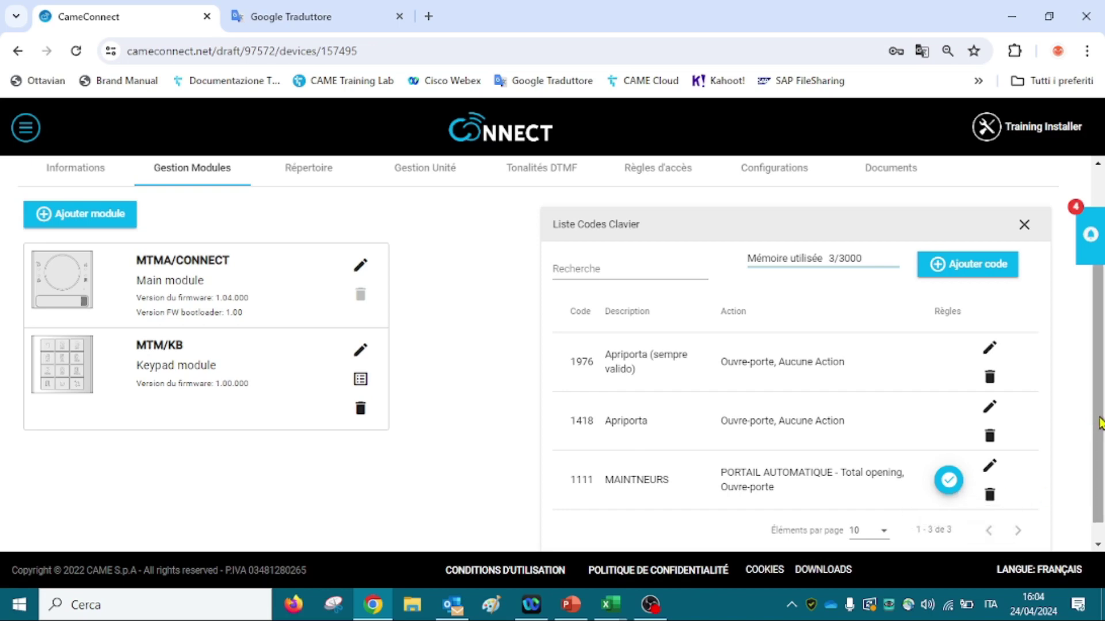
{"action": "scroll", "coordinate": [1095, 424], "scroll_direction": "up", "scroll_amount": 1}
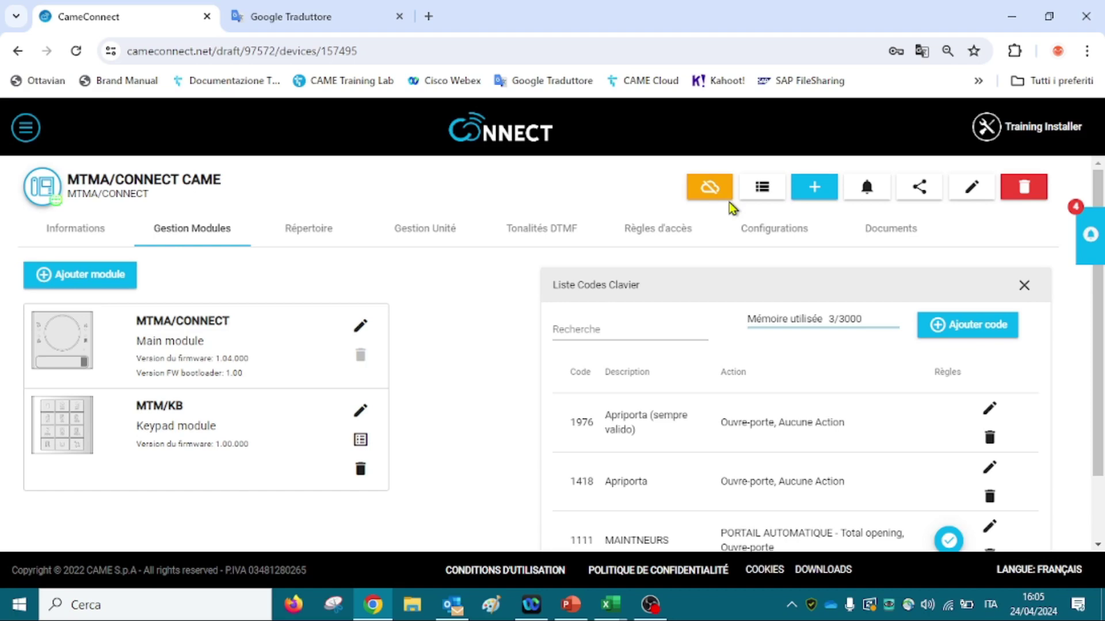
Write the updated configuration to the MTMA/CONNECT device and confirm the write.
{"action": "left_click", "coordinate": [718, 203]}
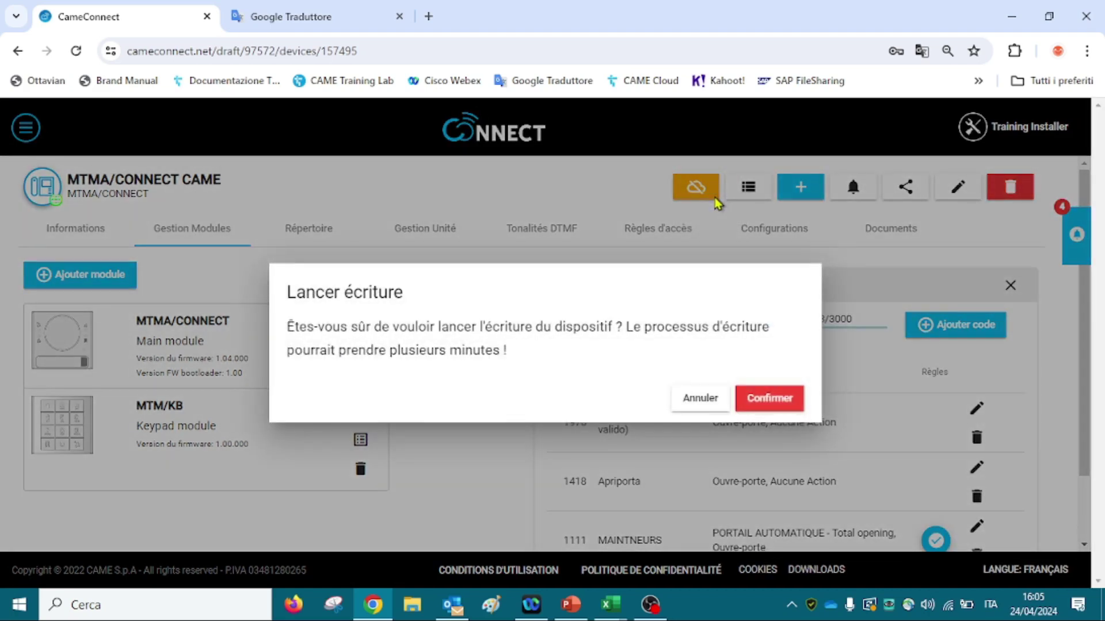
{"action": "left_click", "coordinate": [789, 407]}
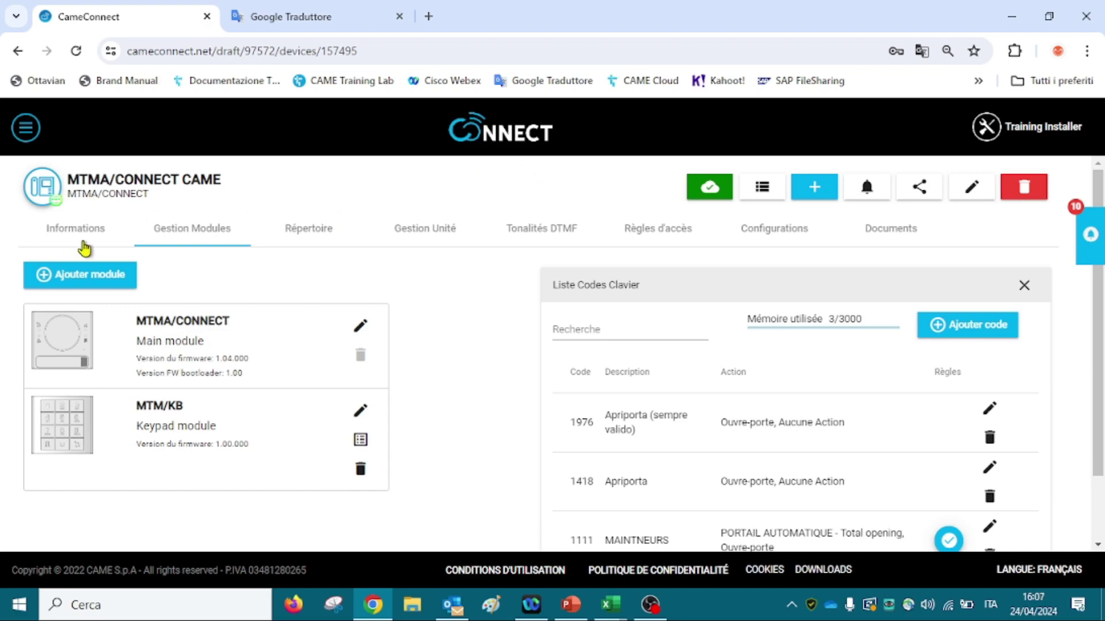
{"action": "left_click", "coordinate": [86, 242]}
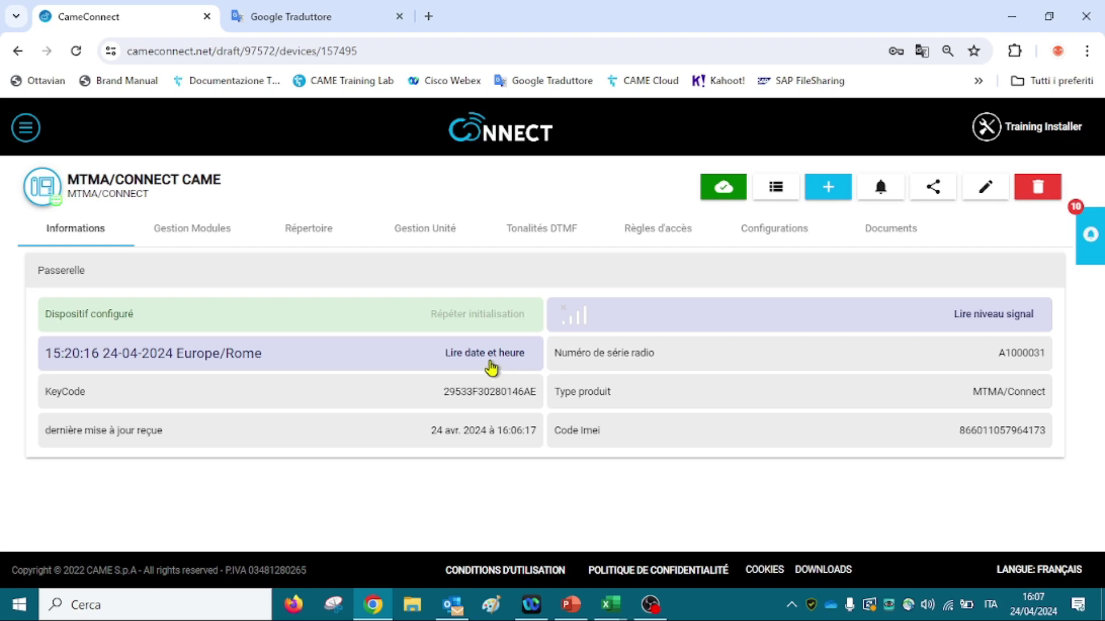
{"action": "left_click", "coordinate": [491, 366]}
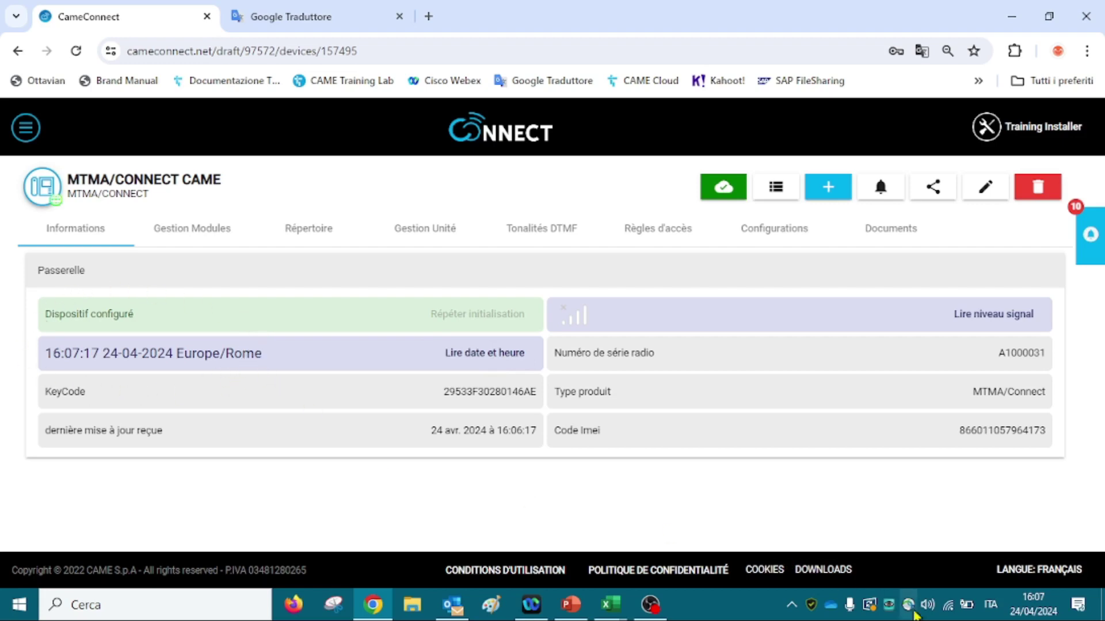
{"action": "mouse_move", "coordinate": [1025, 614]}
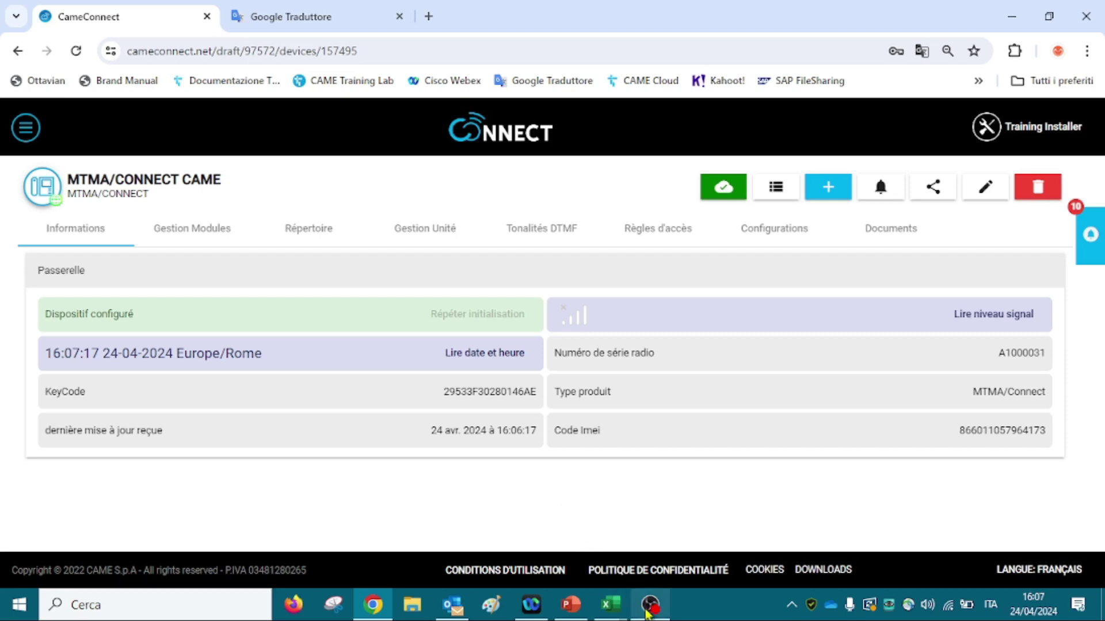
{"action": "left_click", "coordinate": [650, 606]}
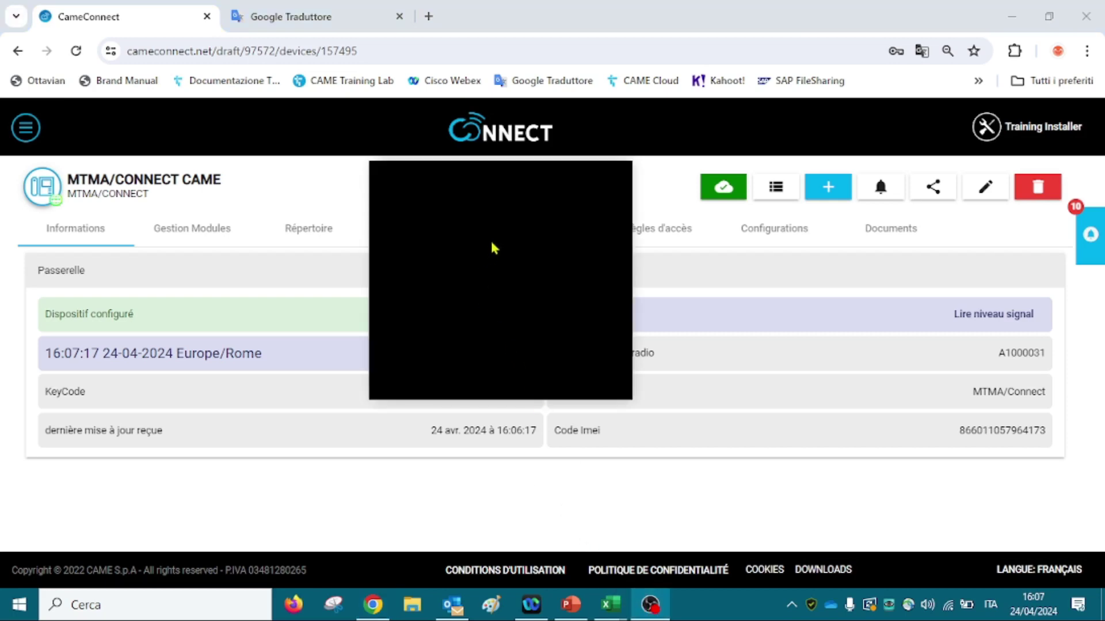